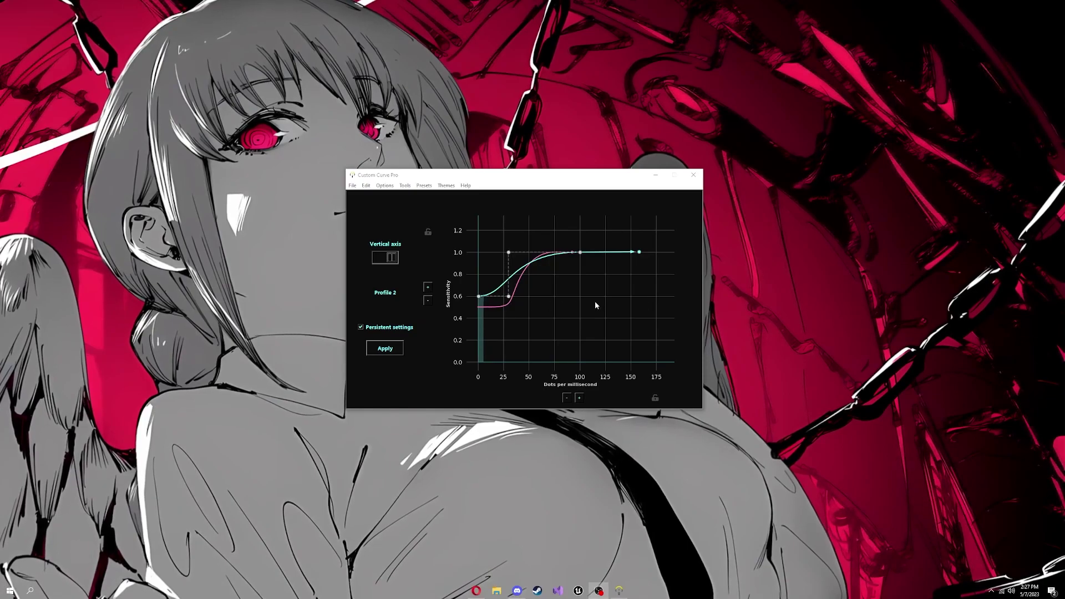
Cycle through the curve profiles and return to Profile 2
mouse_move(479, 299)
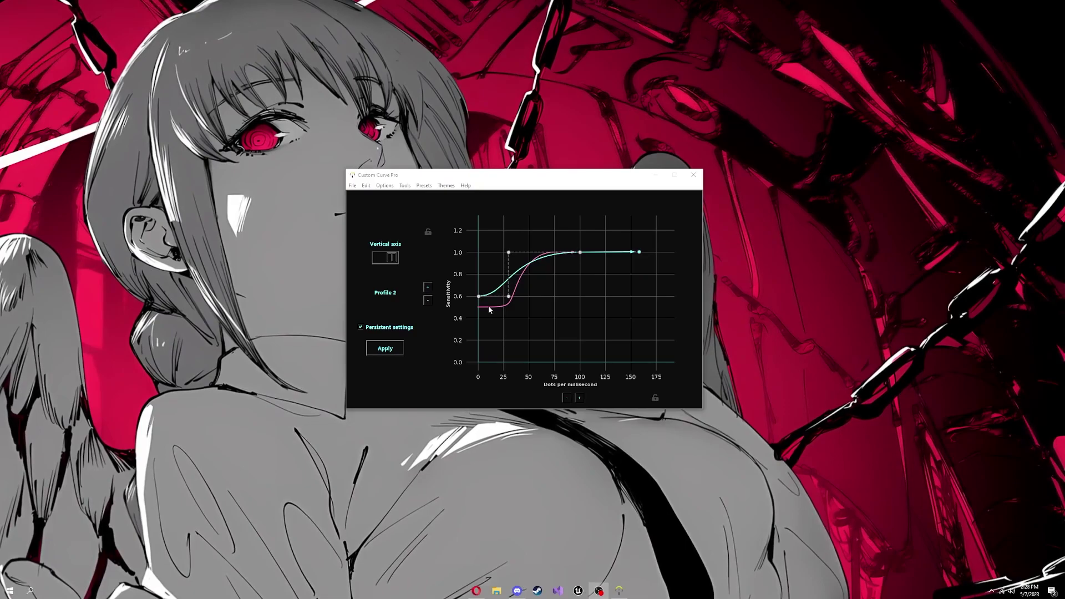
left_click(428, 288)
left_click(429, 288)
left_click(428, 288)
left_click(428, 300)
left_click(428, 301)
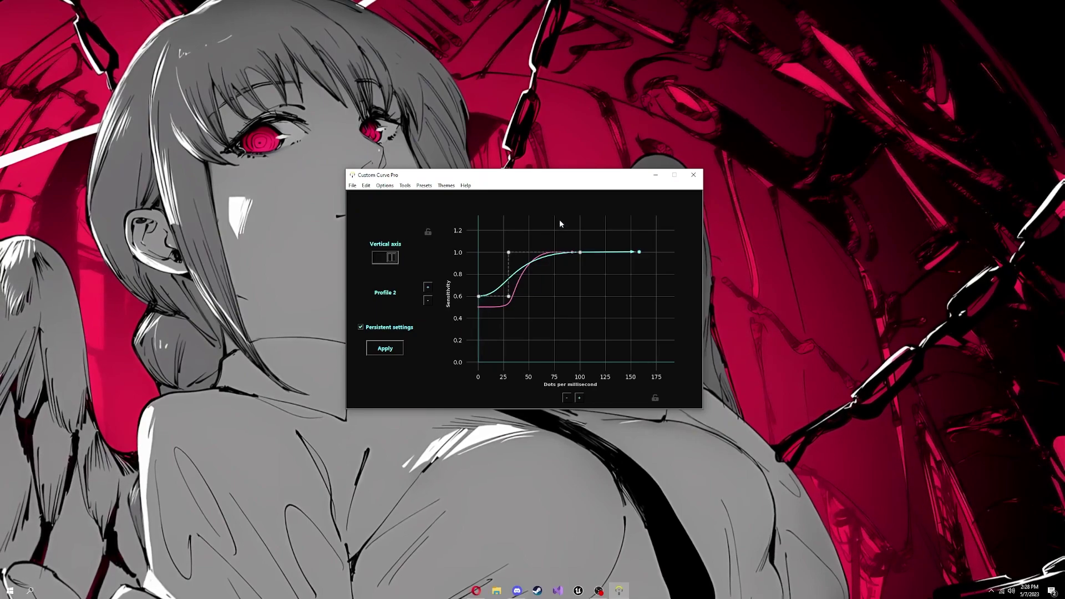
left_click(424, 185)
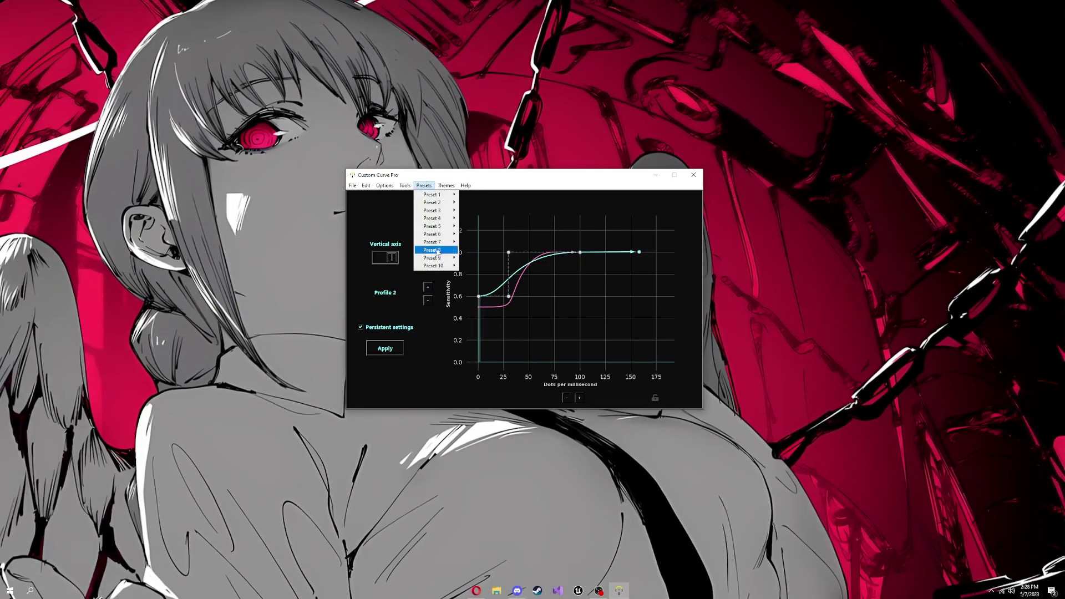
mouse_move(446, 187)
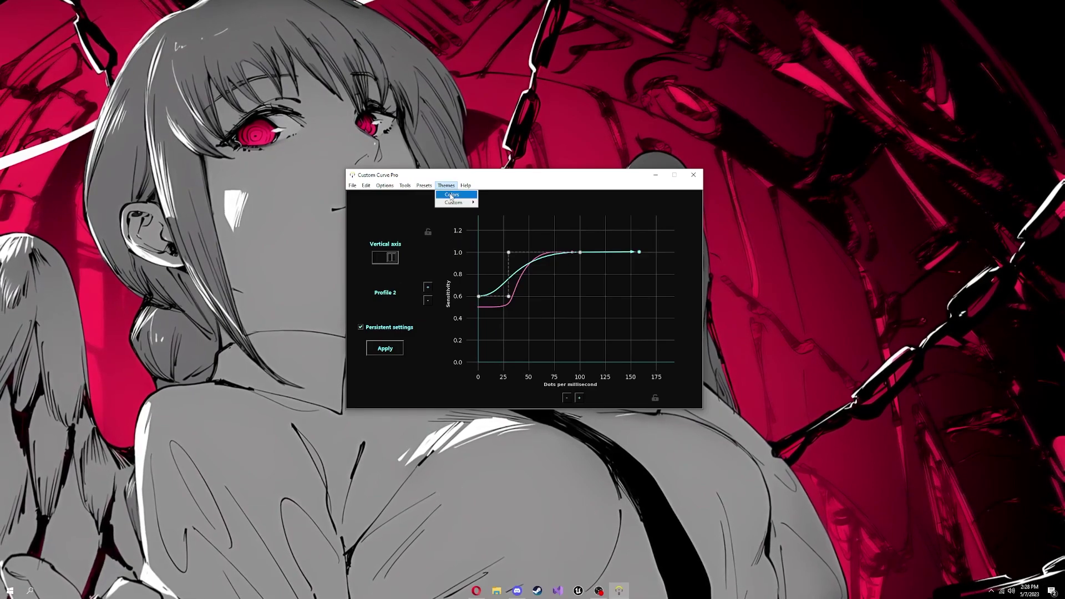
mouse_move(463, 202)
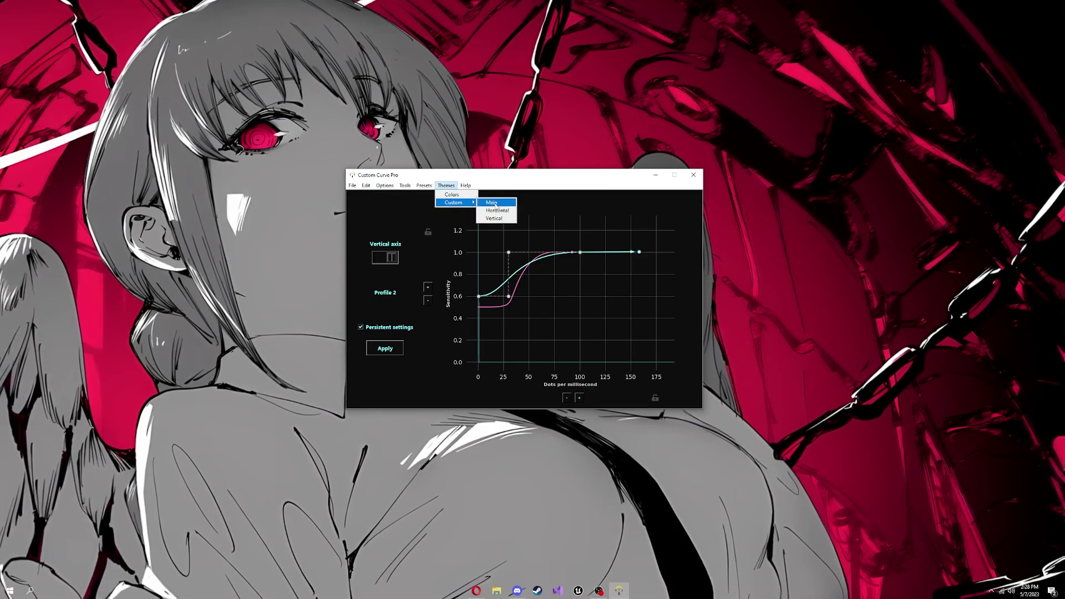
left_click(531, 275)
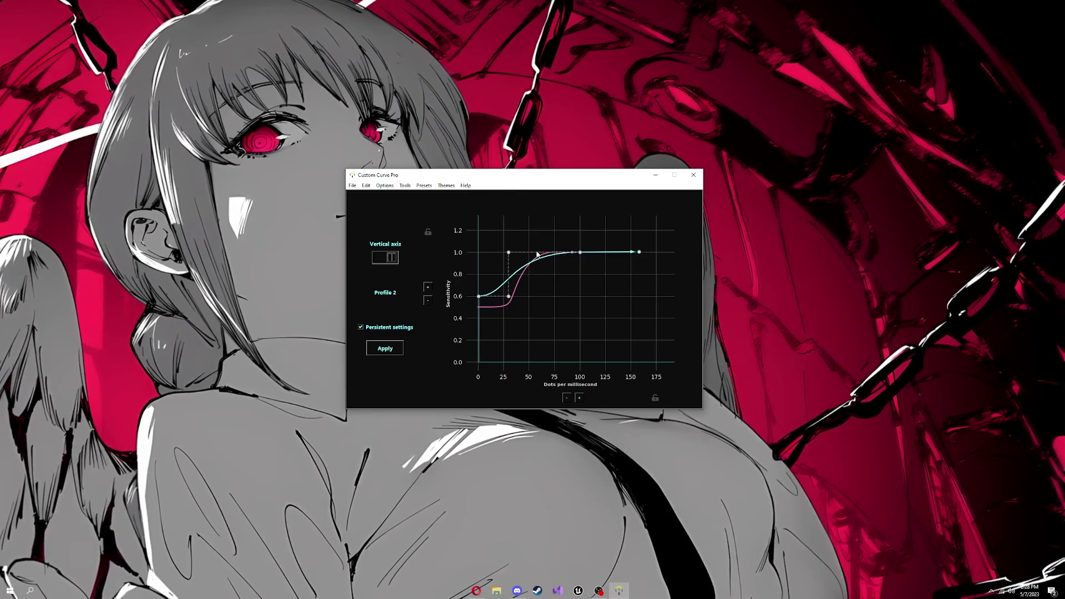
View the program's version information and close it
left_click(466, 185)
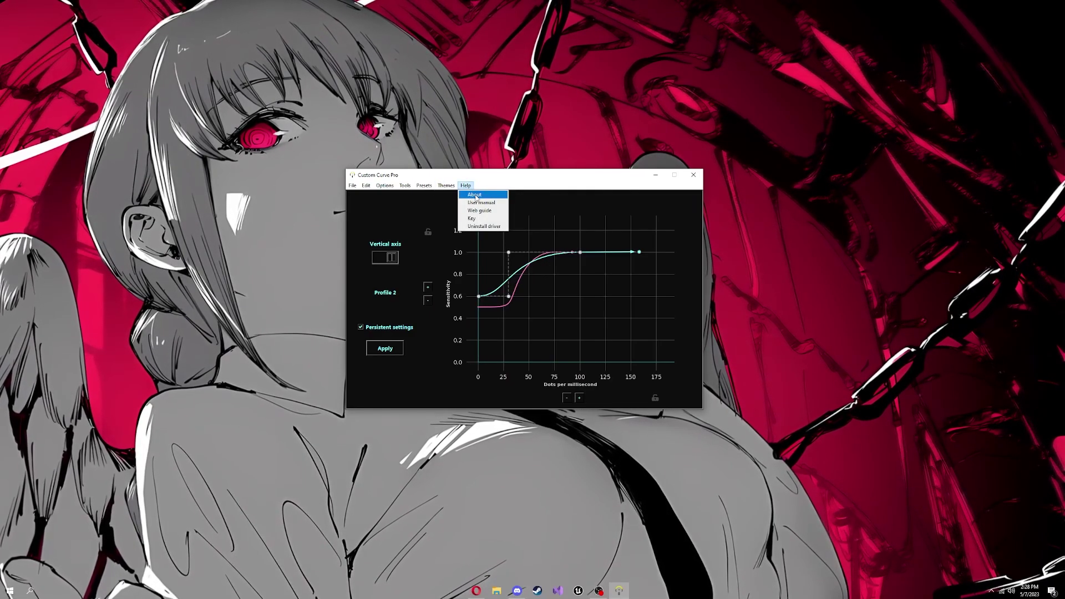
left_click(475, 196)
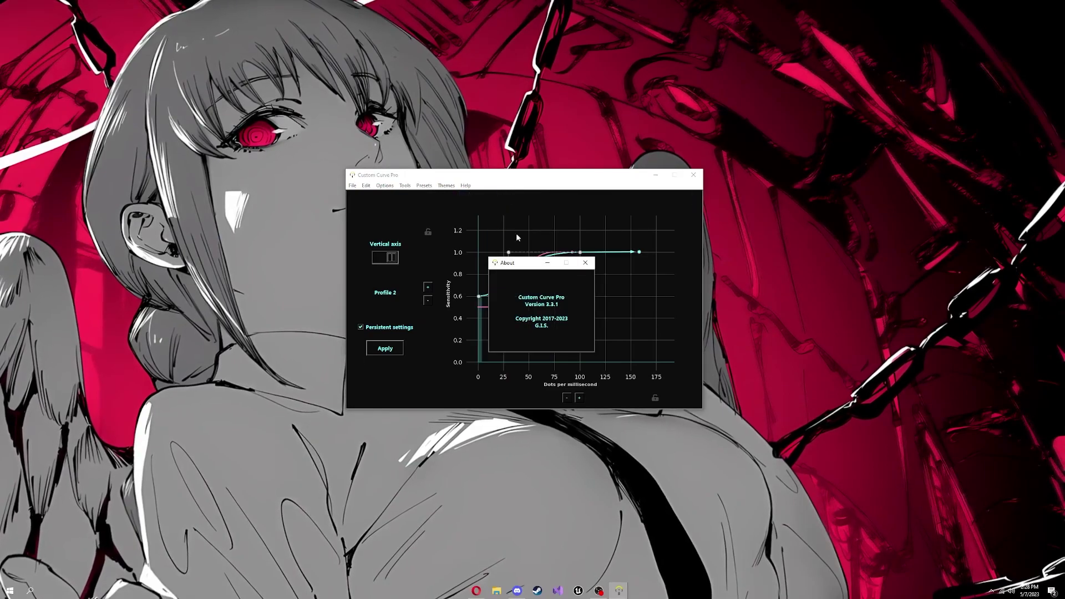
left_click(584, 266)
Open the user manual to view the graph hot keys, and close it
left_click(466, 185)
left_click(476, 206)
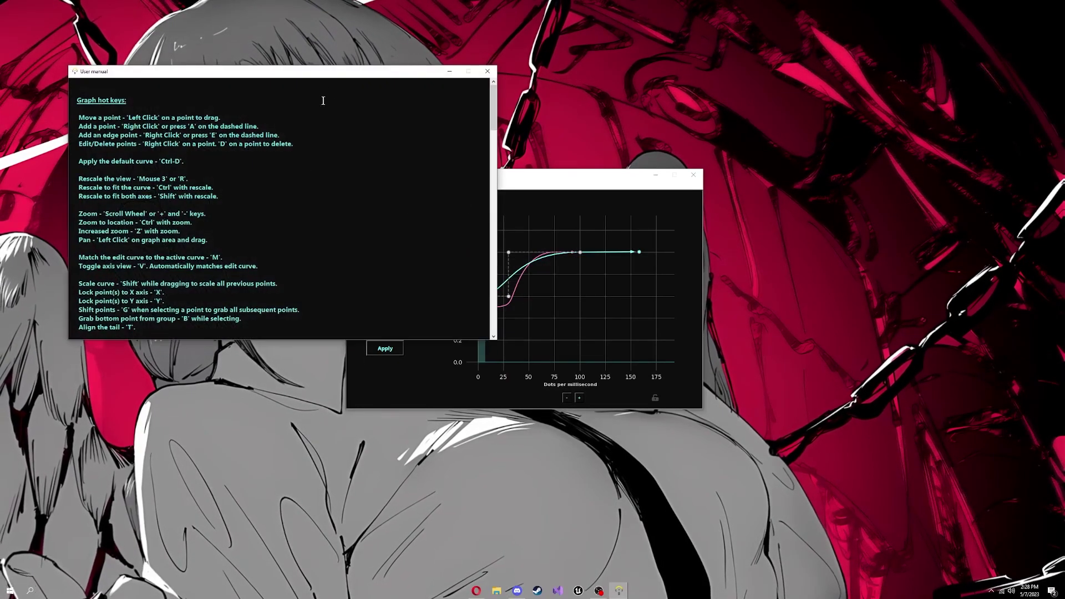
left_click_drag(329, 71, 487, 113)
left_click(681, 112)
Open the Devices tool to view the listed devices, and close it
left_click(466, 185)
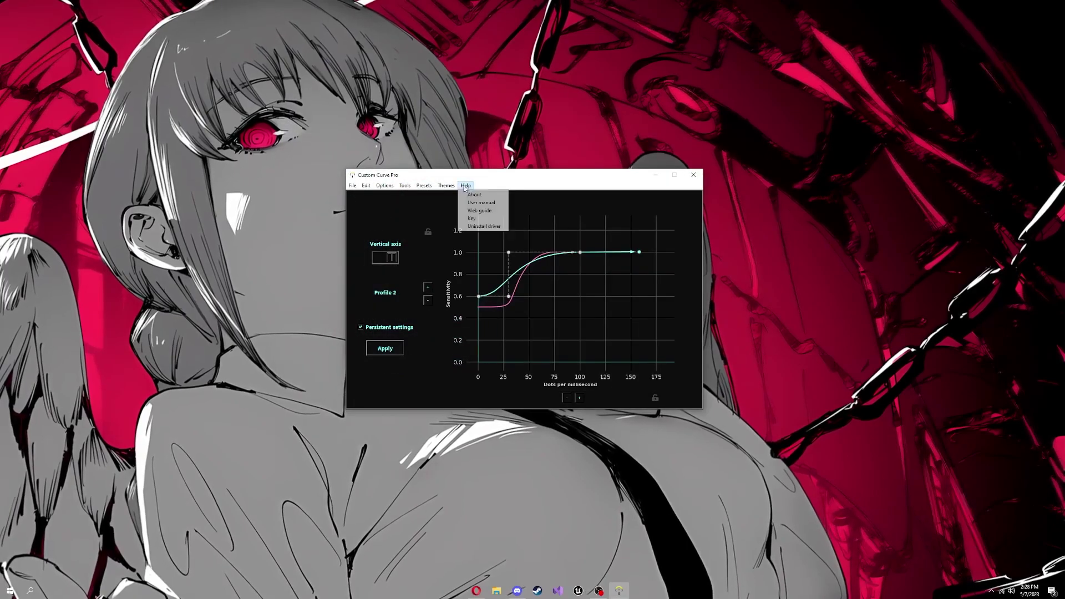
left_click(402, 187)
left_click(403, 186)
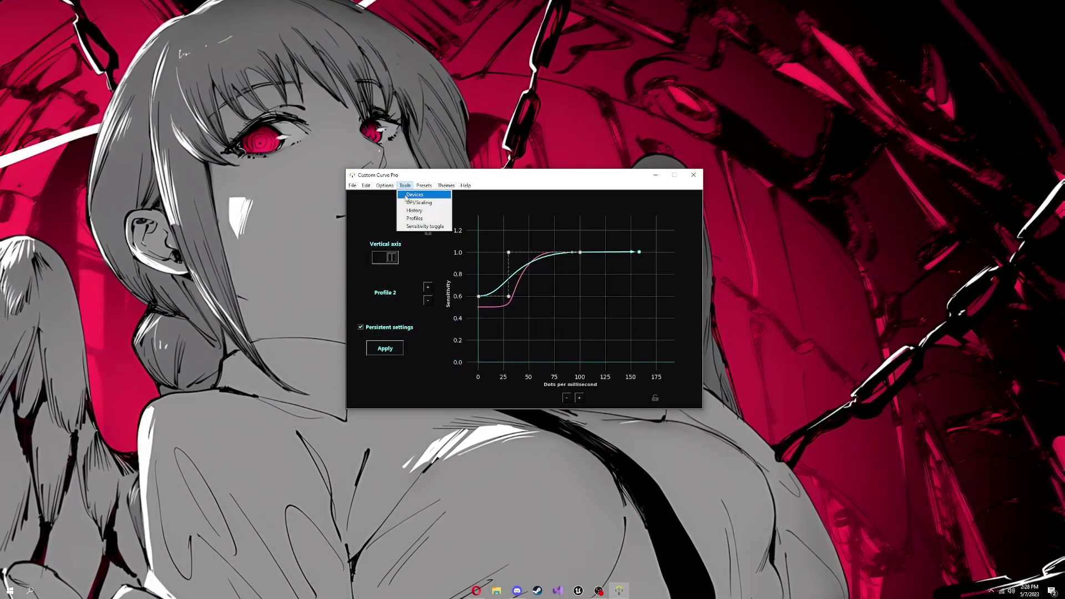
left_click(414, 195)
left_click(498, 136)
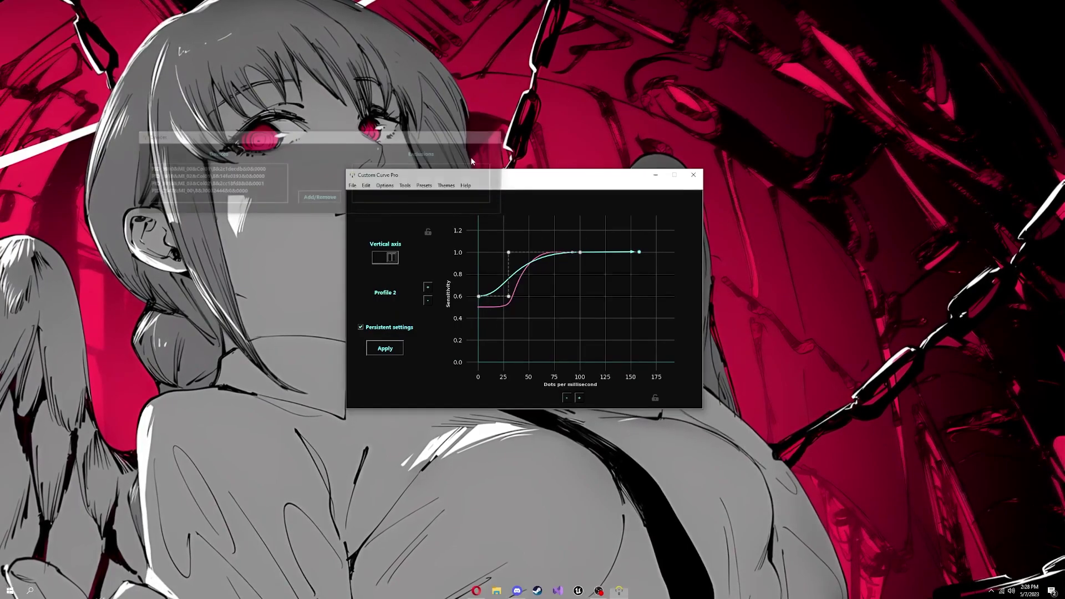
Examine the DPI conversion, sensitivity scaling and offset fields in the DPI & Scaling tool, and close it
left_click(405, 185)
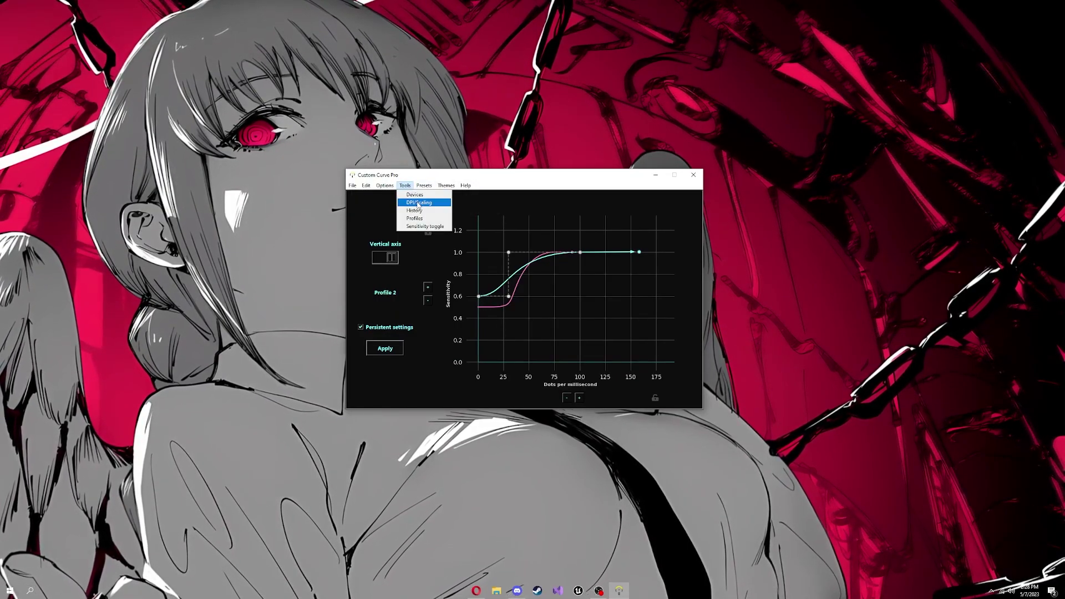
left_click(418, 203)
left_click_drag(334, 128, 552, 188)
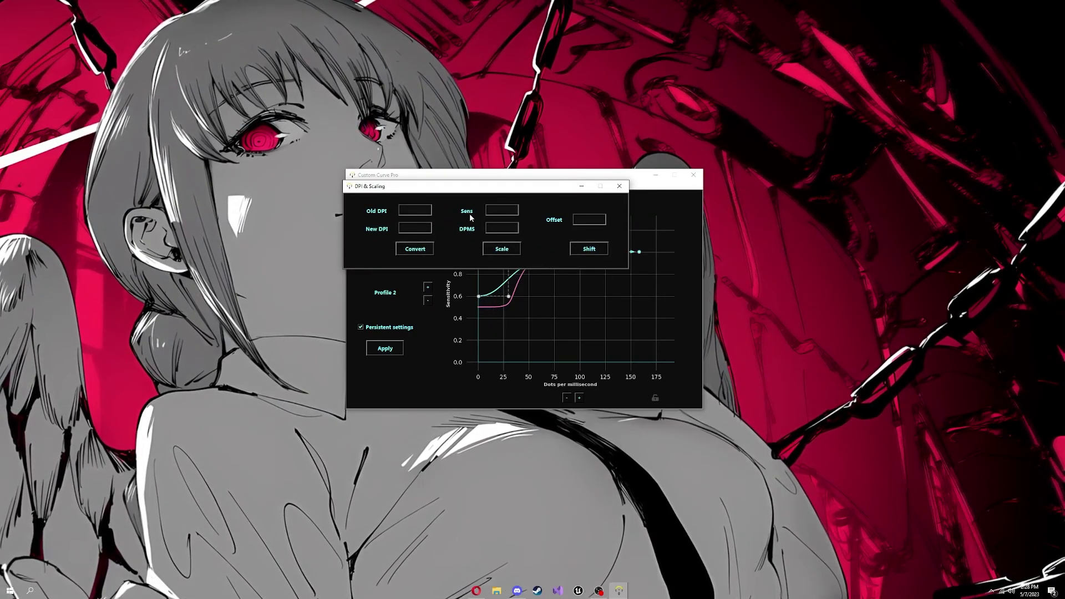
left_click(416, 211)
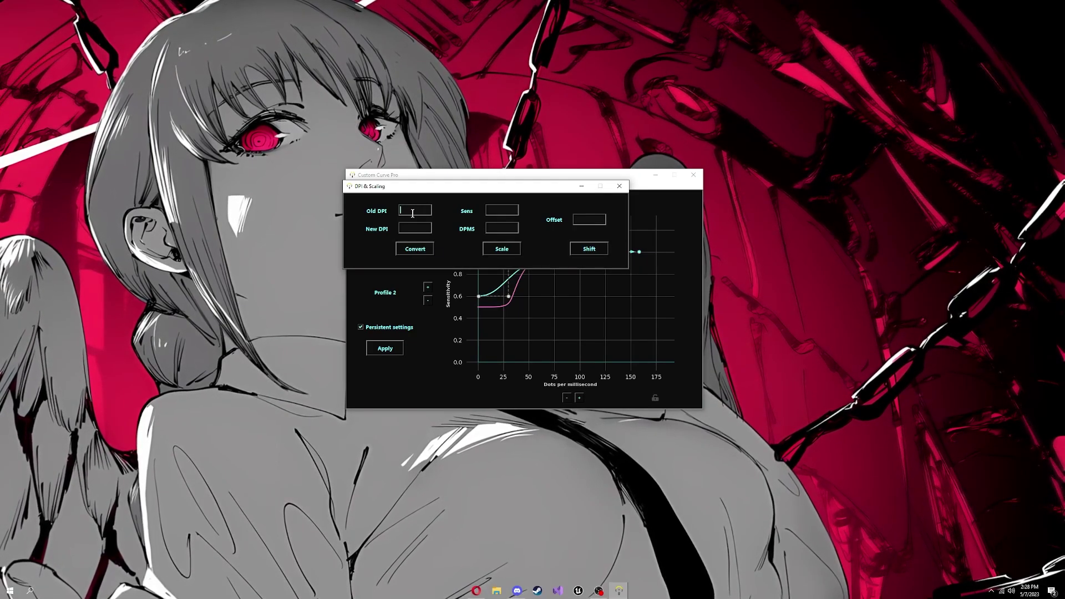
left_click(620, 186)
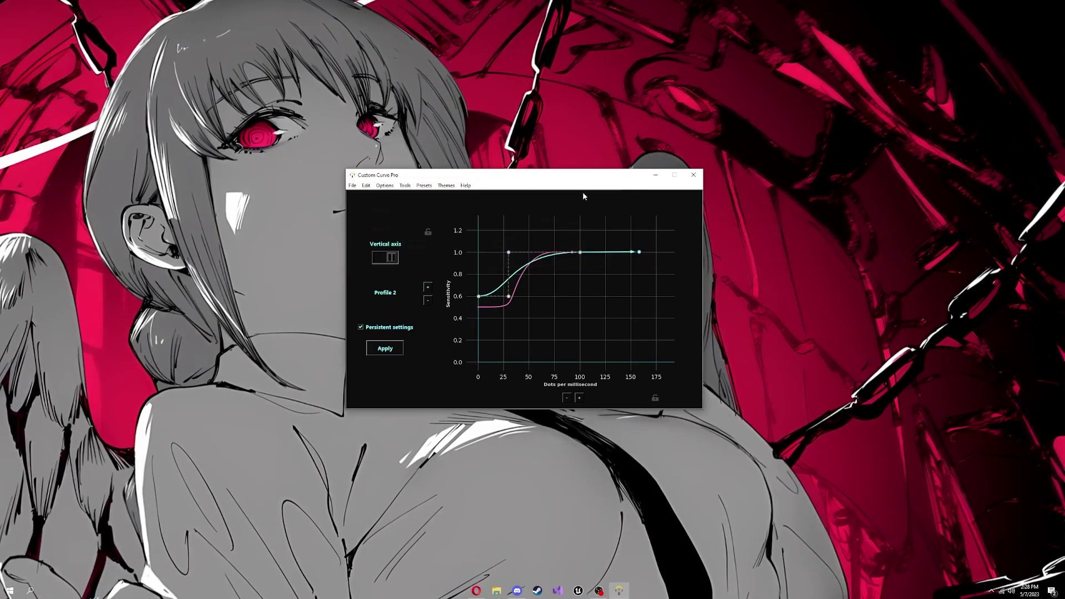
Record mouse movement in the History tool to examine average and maximum dots per millisecond, and close it
left_click(406, 186)
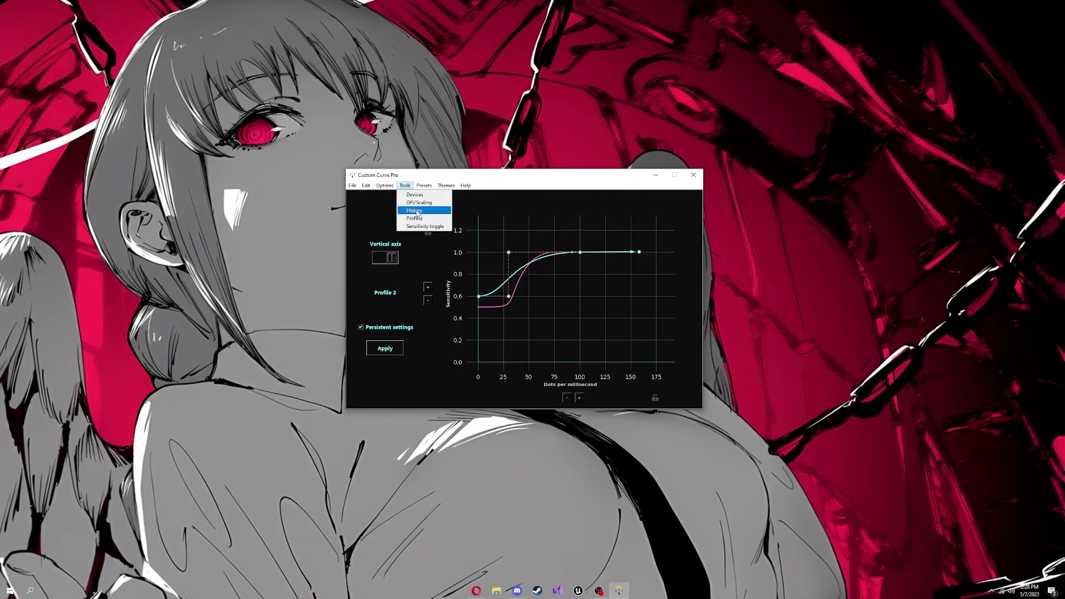
left_click(417, 211)
left_click_drag(506, 208, 505, 182)
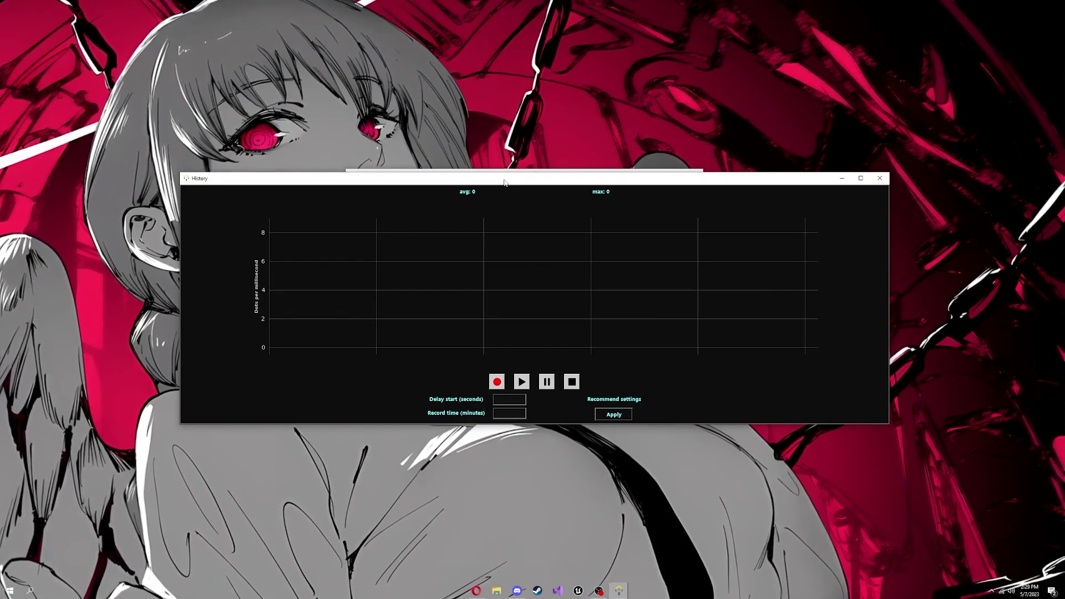
left_click(498, 383)
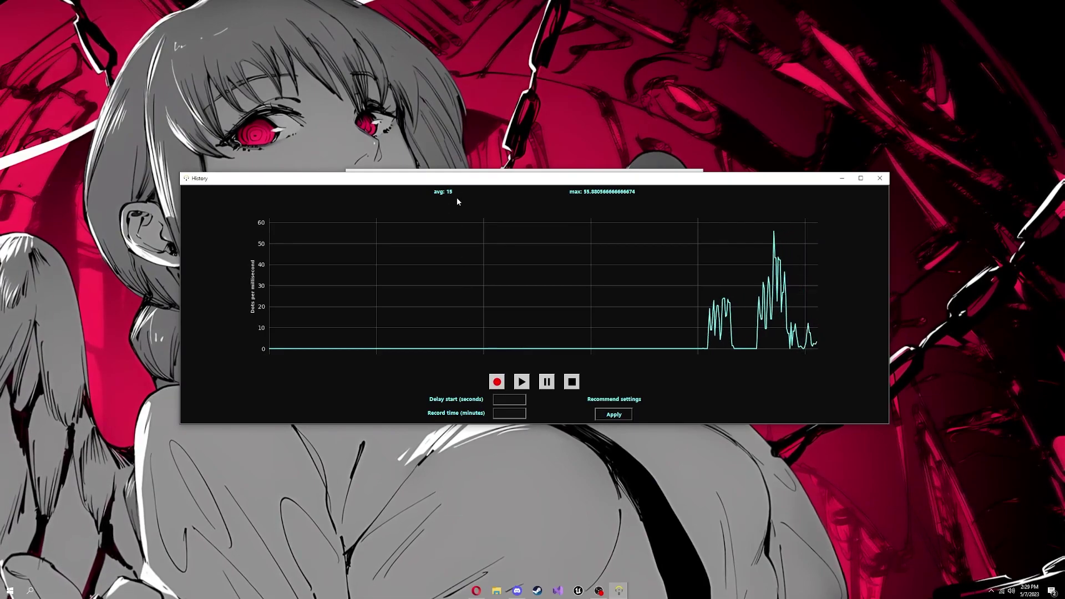
left_click(880, 178)
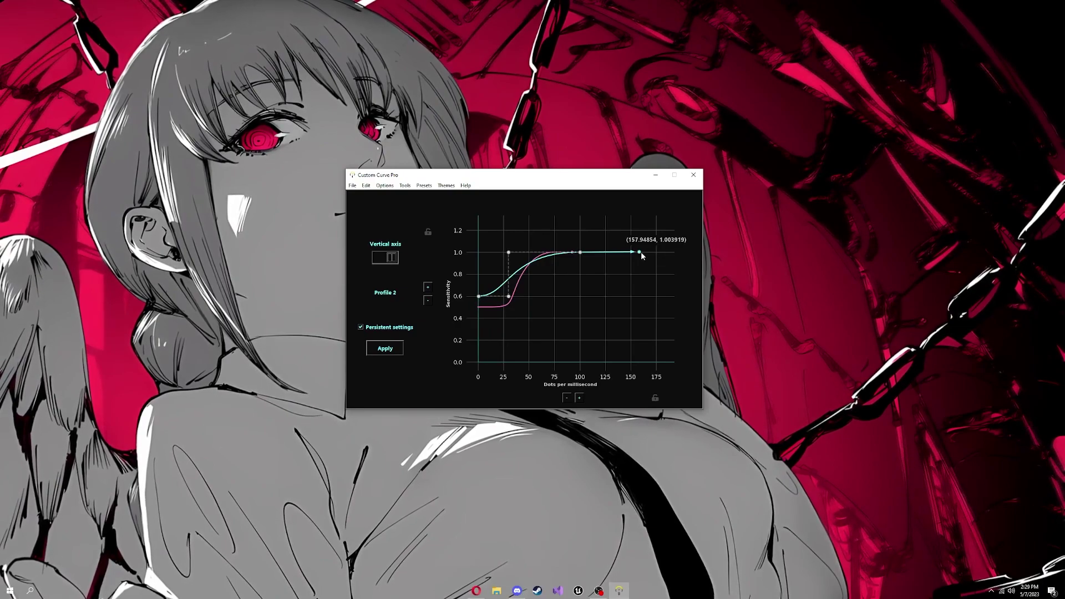
Examine the Advanced options for metric, mode, rotation and VSM, and close them
mouse_move(639, 254)
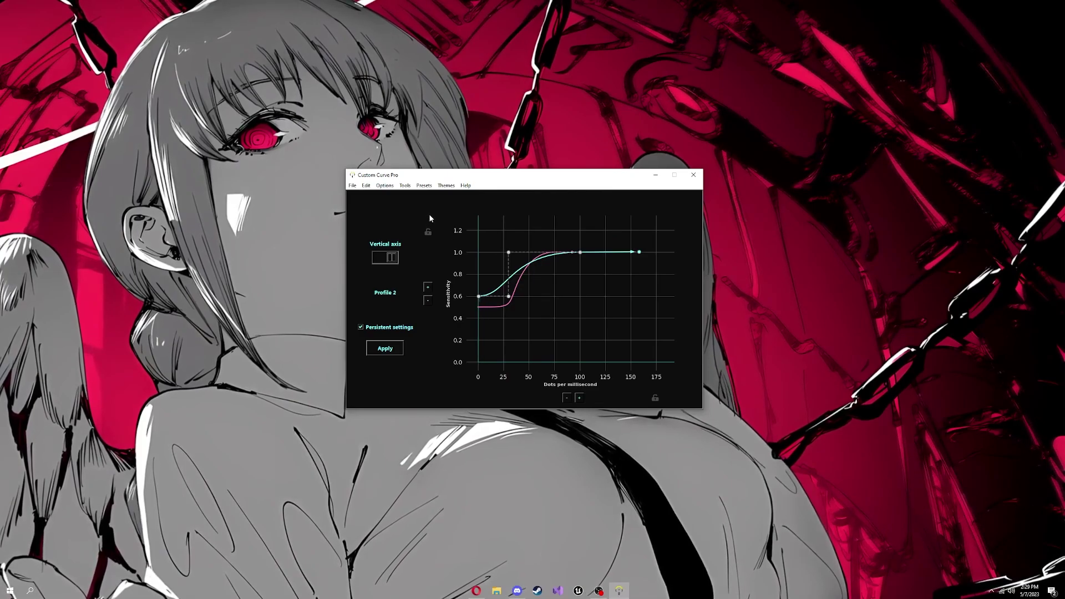
left_click(385, 186)
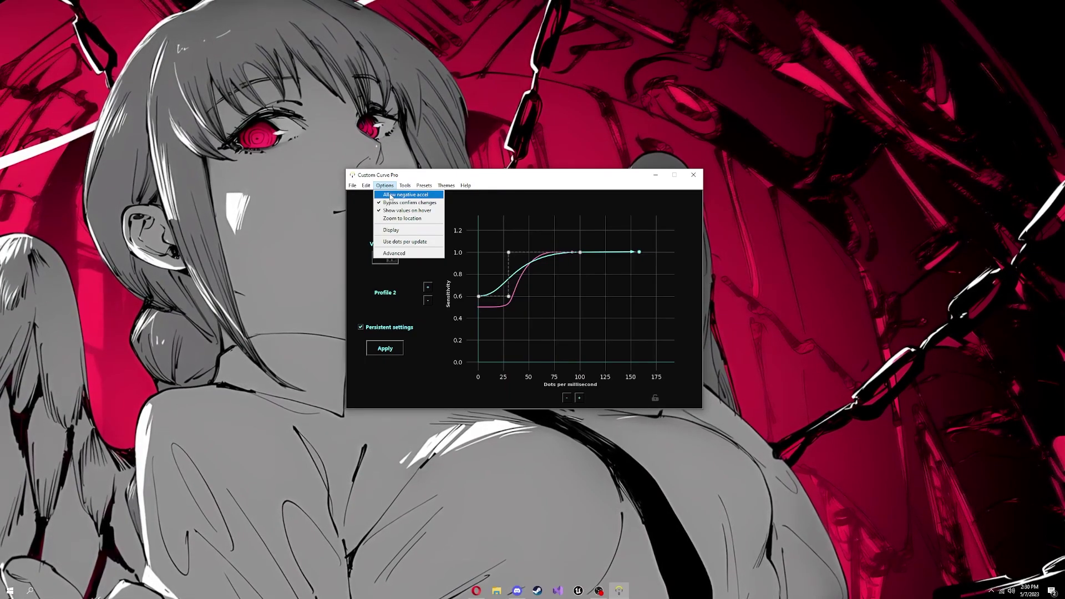
left_click(396, 253)
left_click_drag(153, 85, 502, 217)
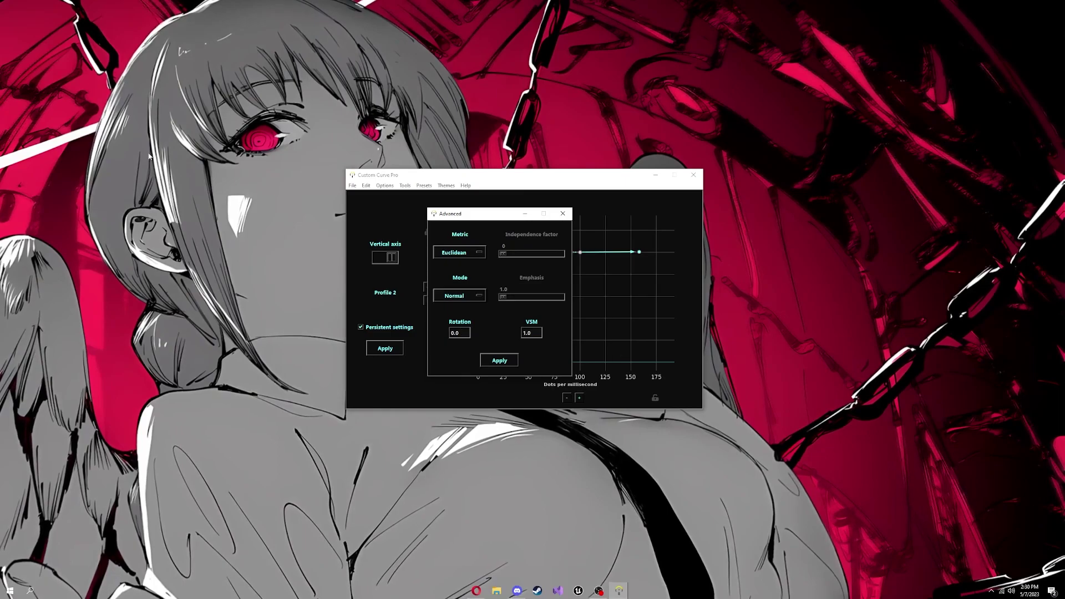
double_click(458, 333)
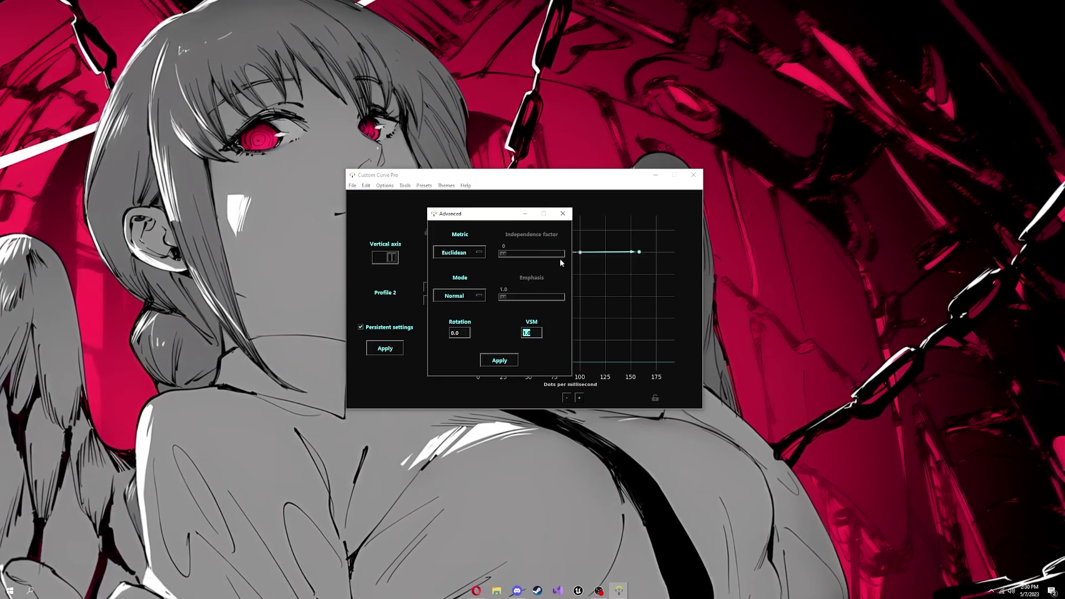
left_click(563, 213)
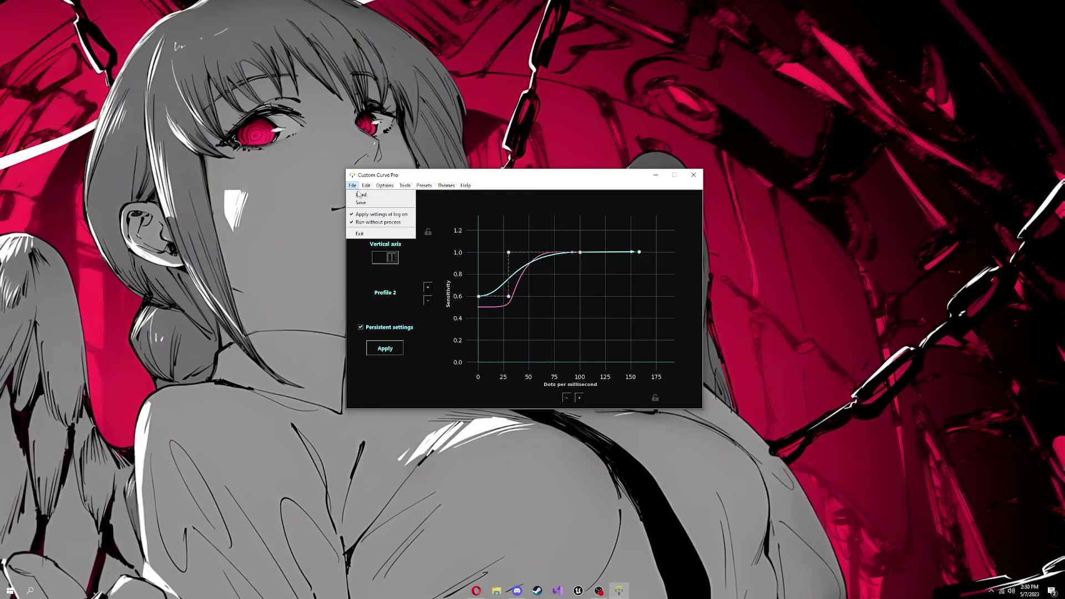
Open the Save curve dialog to view the stored curve files, and cancel it
left_click(362, 204)
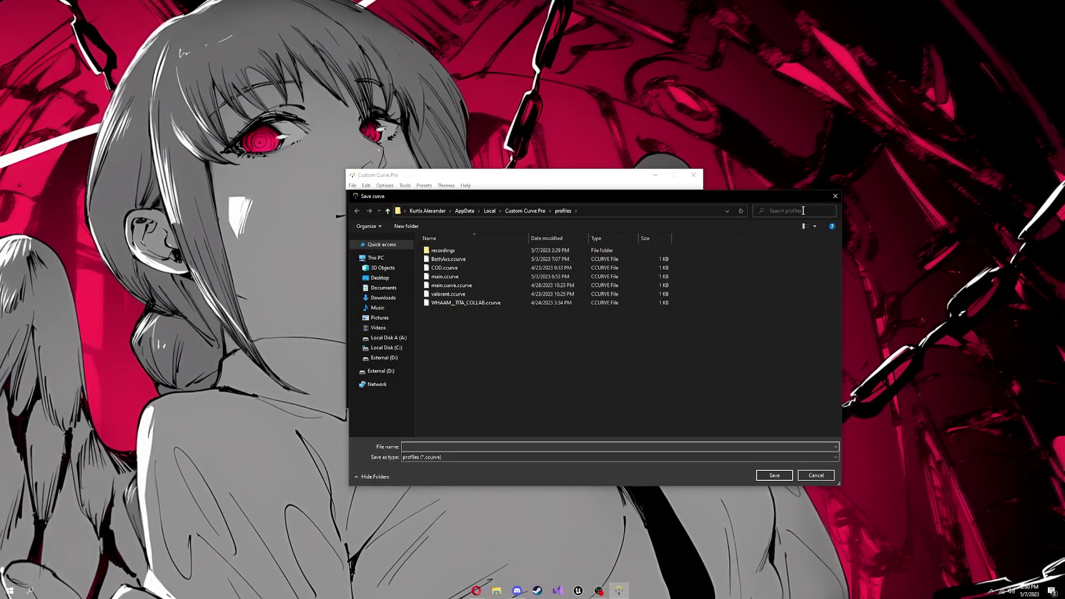
key("Escape")
Review the hotkeys and hold settings assigned to Profile 1 and Profile 2, and close the Profiles tool
left_click(353, 186)
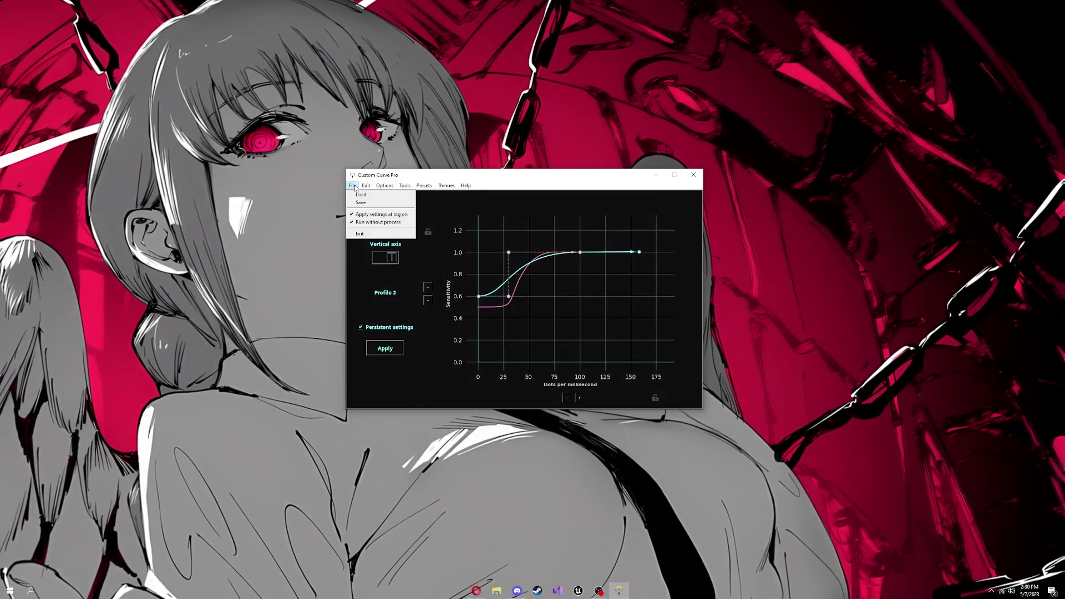
mouse_move(423, 188)
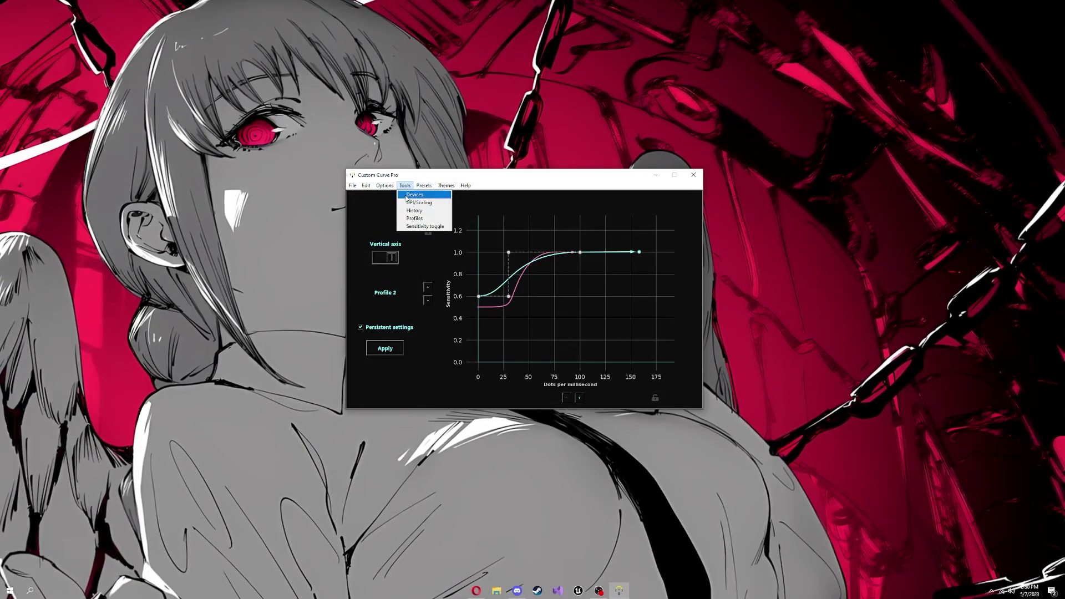
left_click(415, 218)
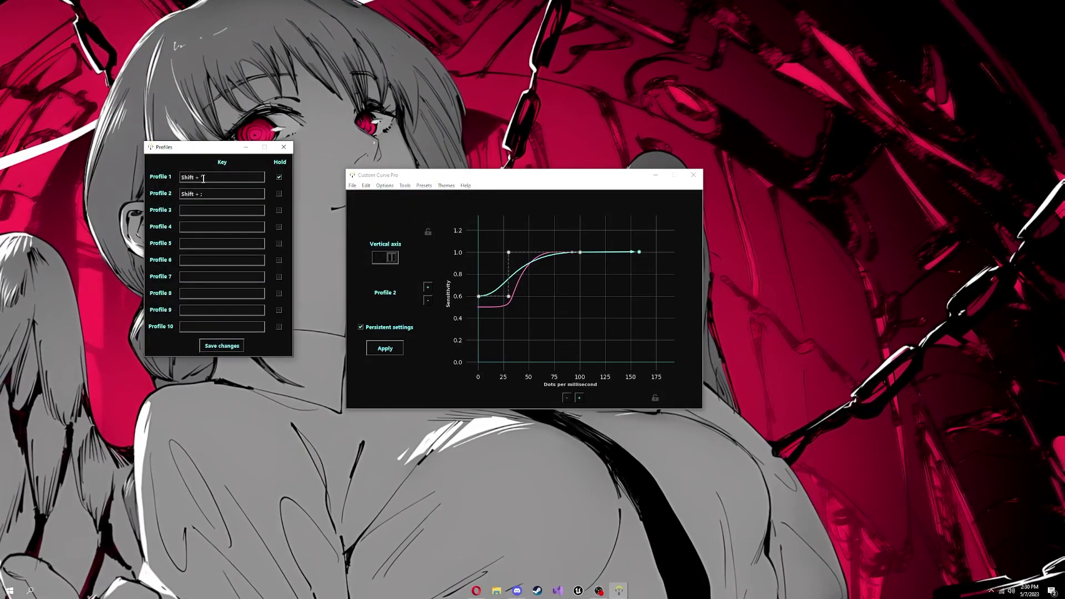
key("shift+semicolon")
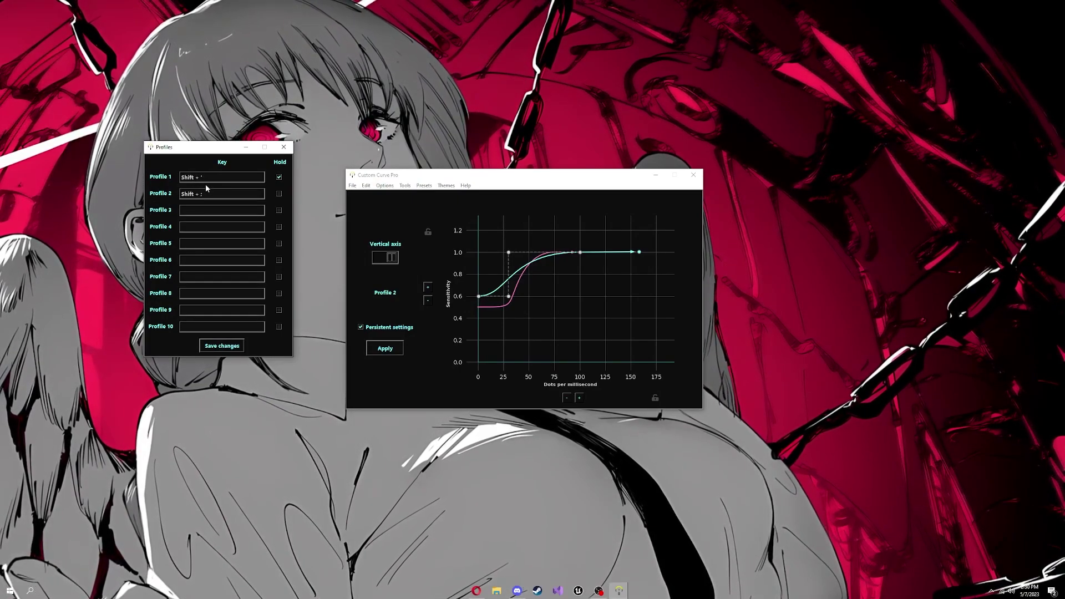
left_click(285, 149)
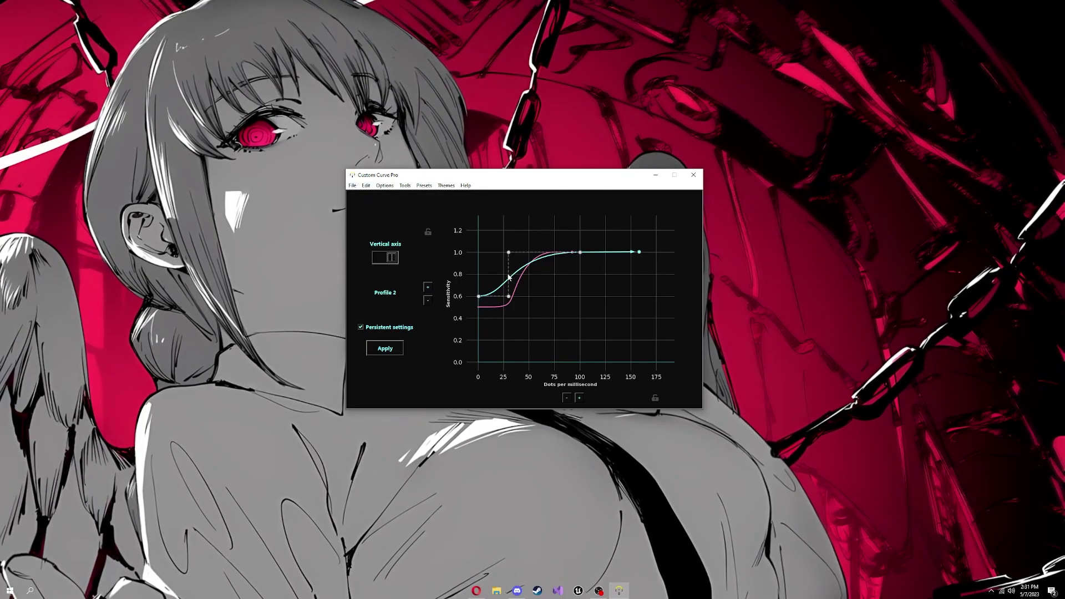
left_click(353, 185)
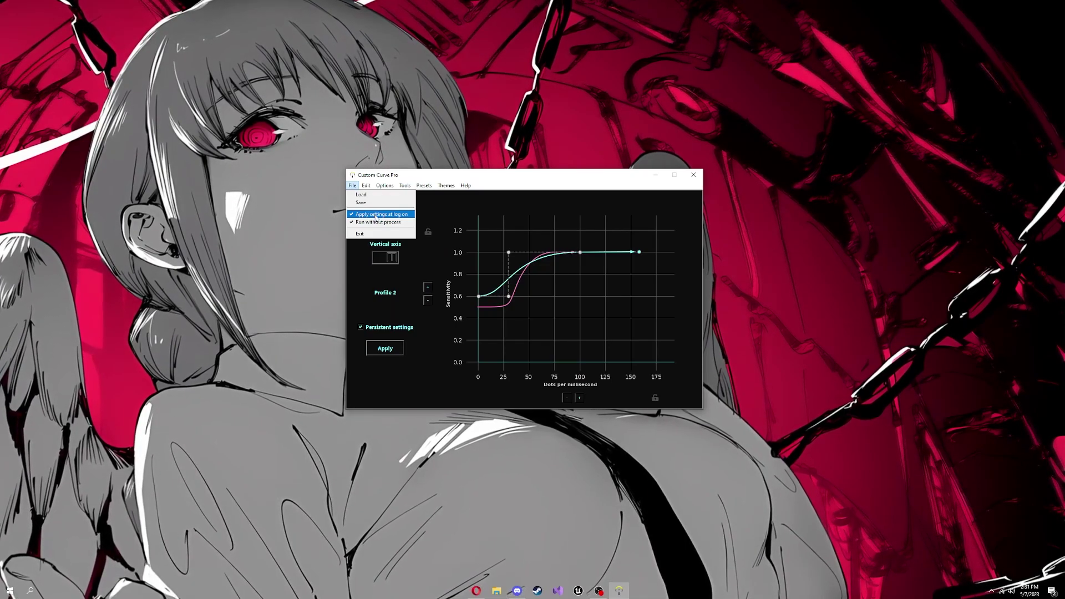
left_click(440, 212)
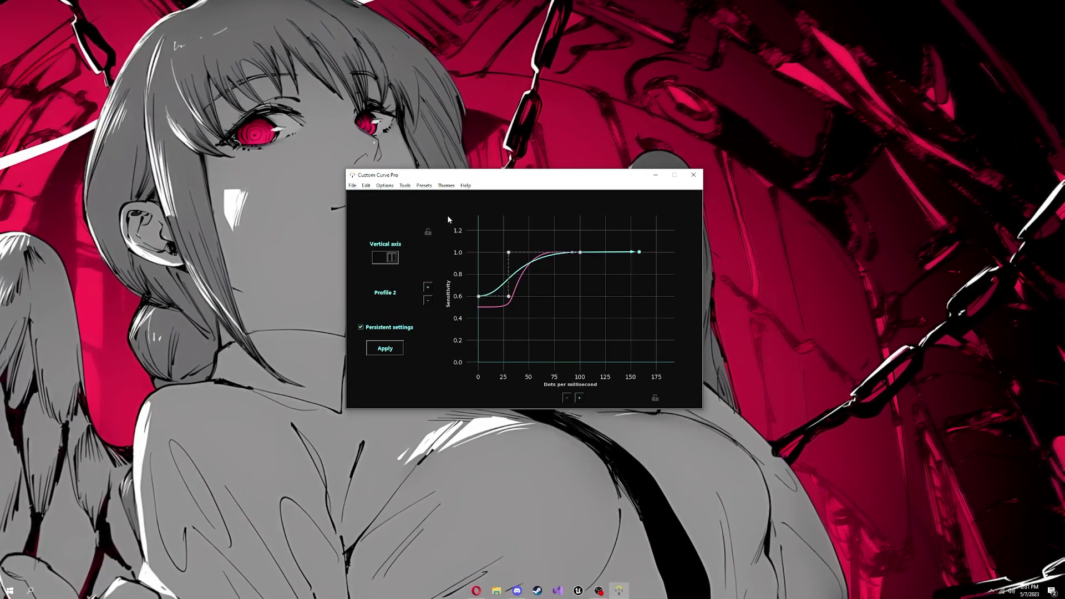
Switch to Aim Lab and open its Training section
mouse_move(594, 246)
key("super+d")
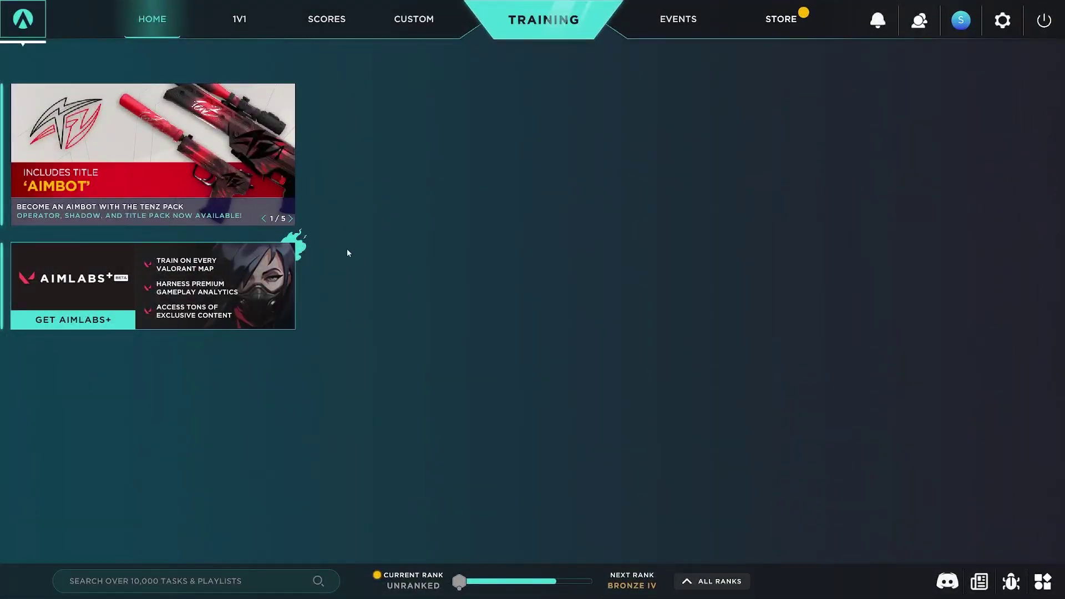
left_click(544, 19)
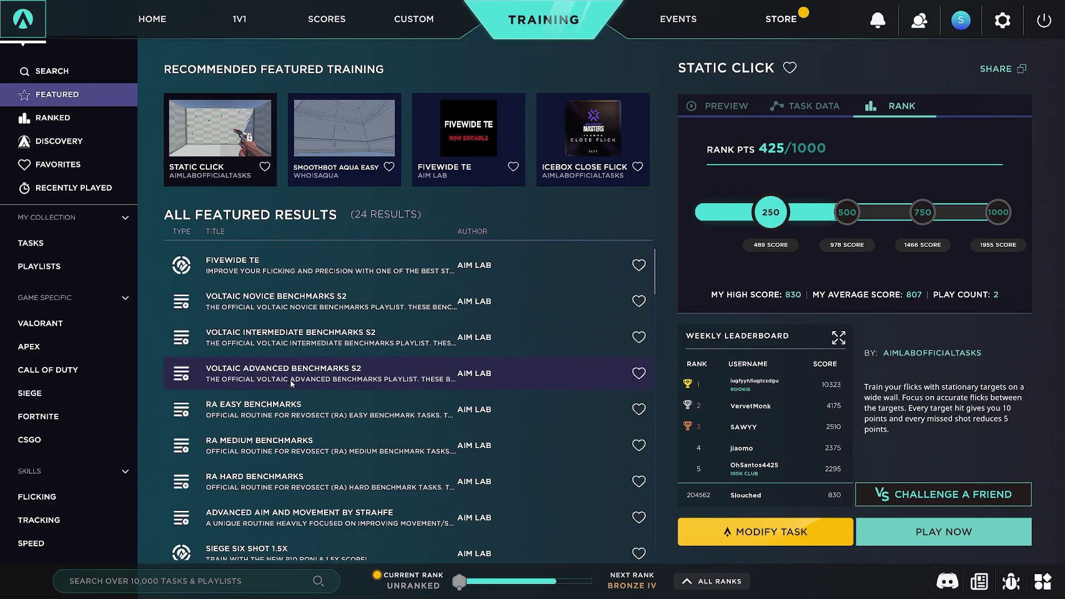
Browse the featured training tasks, preview Siege Six Shot 1.5x, and open a six-target shooting task
scroll(290, 379, "down", 3)
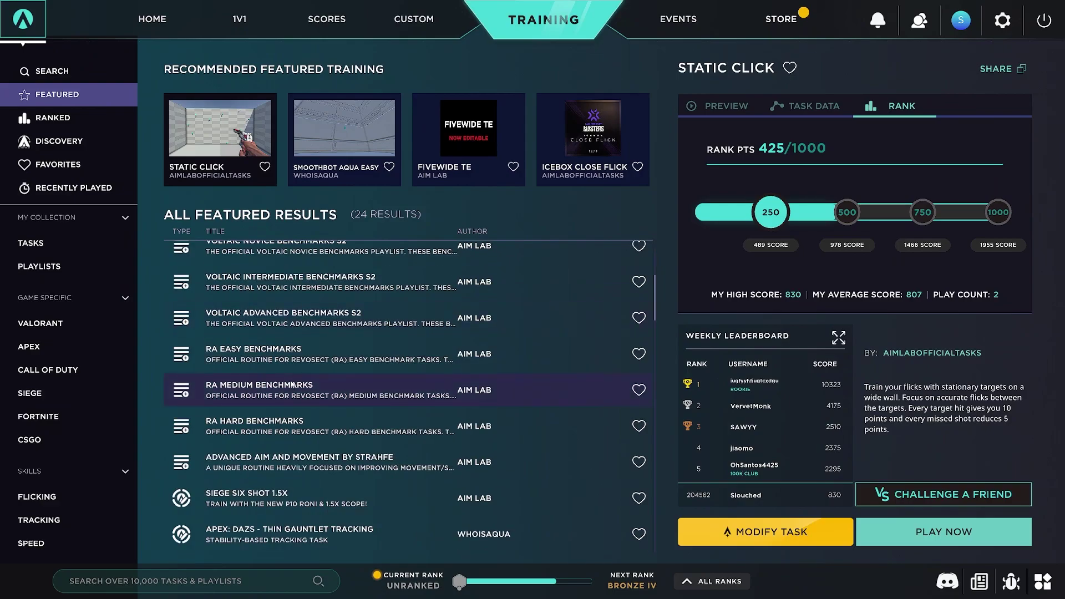
left_click(280, 439)
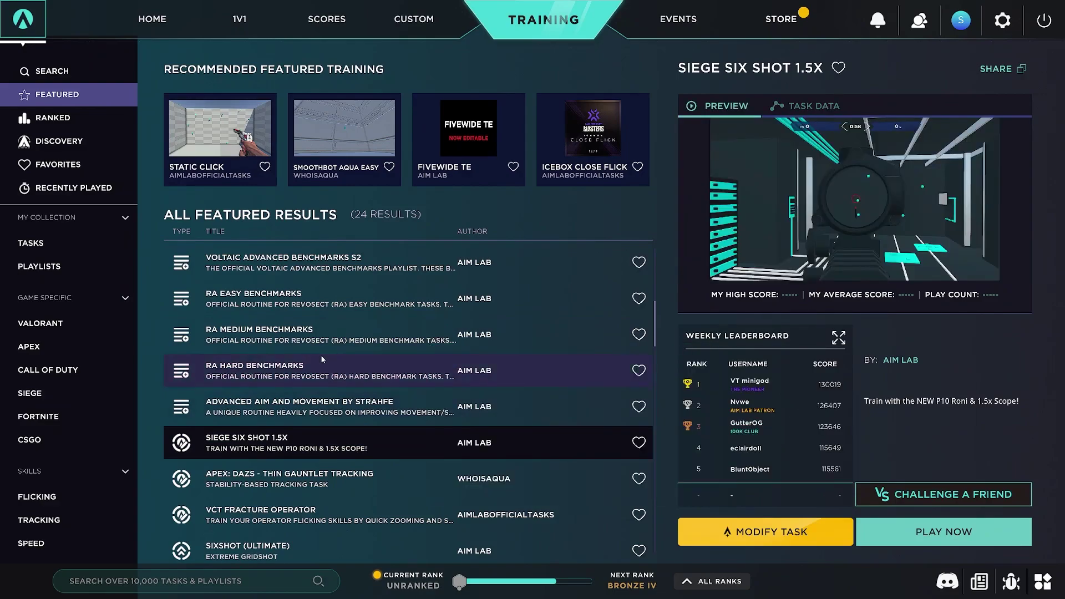
scroll(324, 351, "down", 3)
left_click(291, 437)
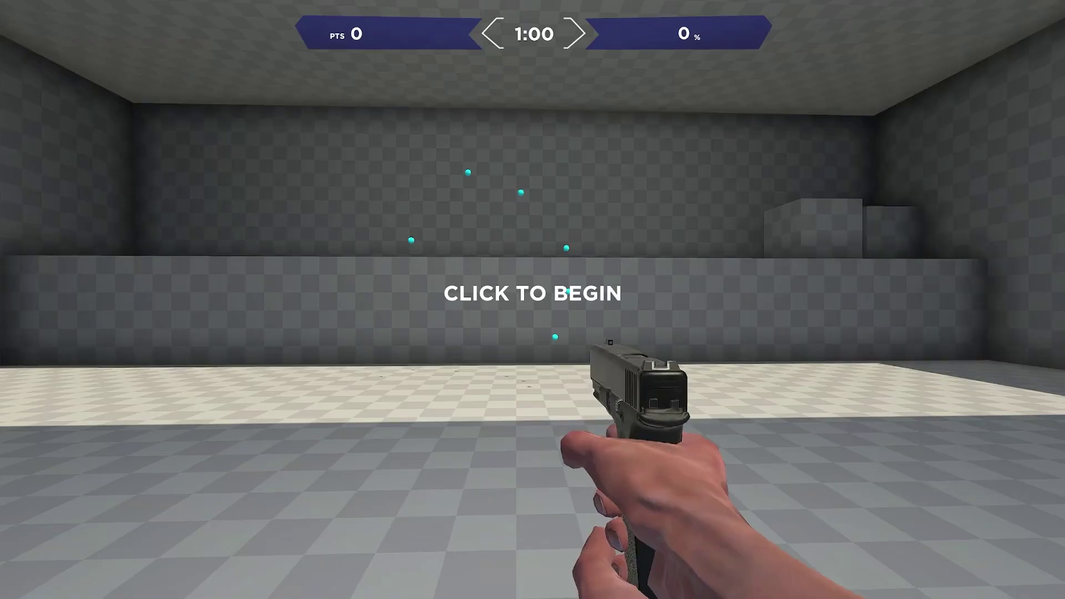
Start the timed run and shoot the small cyan targets on the wall one after another
left_click(533, 299)
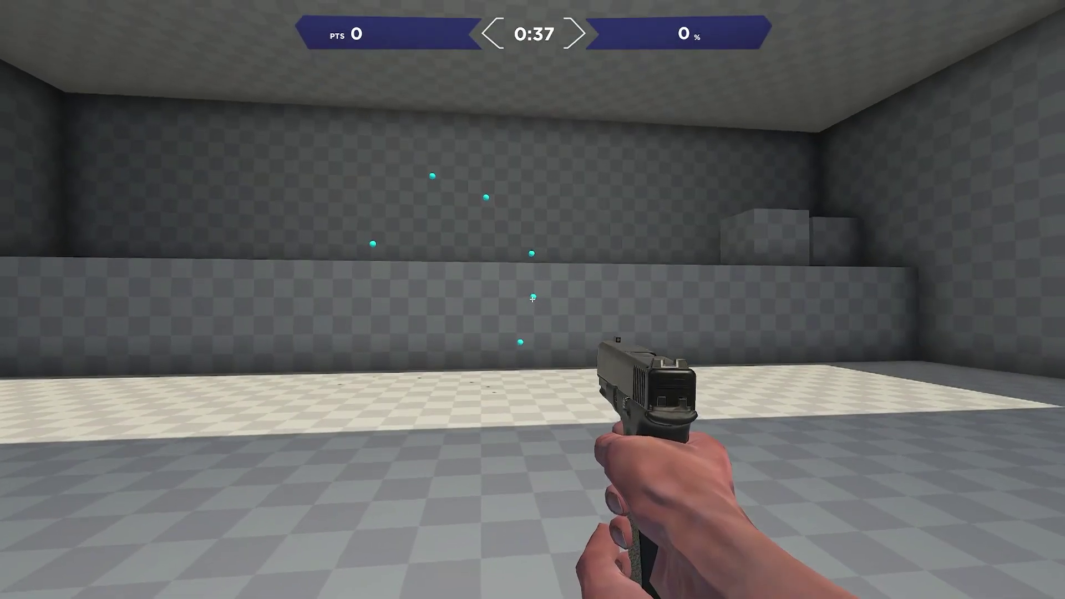
left_click(533, 299)
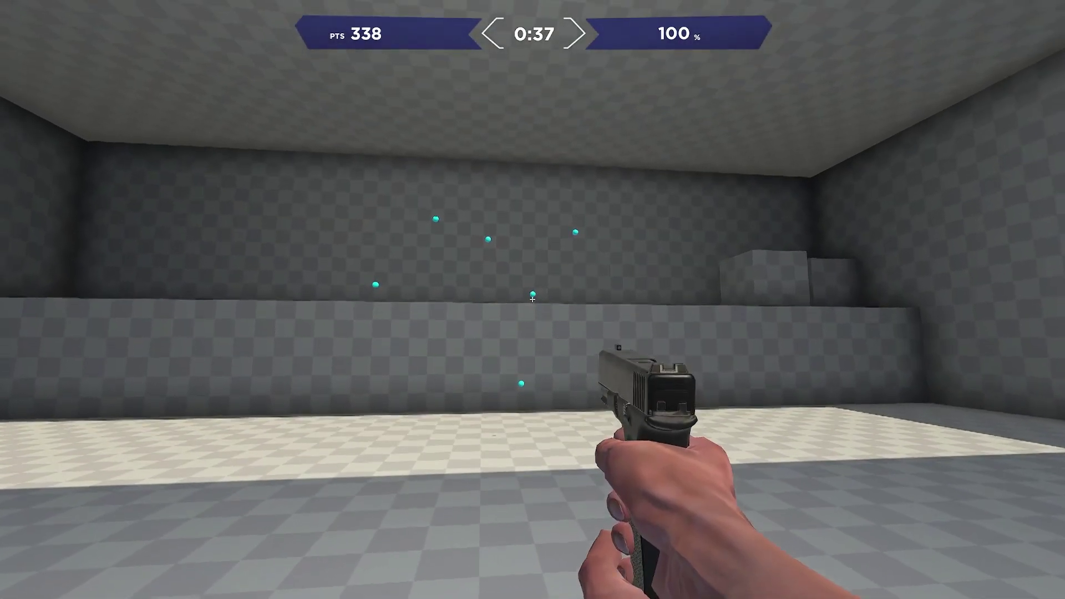
left_click(533, 300)
left_click(533, 300)
left_click(533, 299)
left_click(533, 299)
left_click(533, 300)
left_click(532, 300)
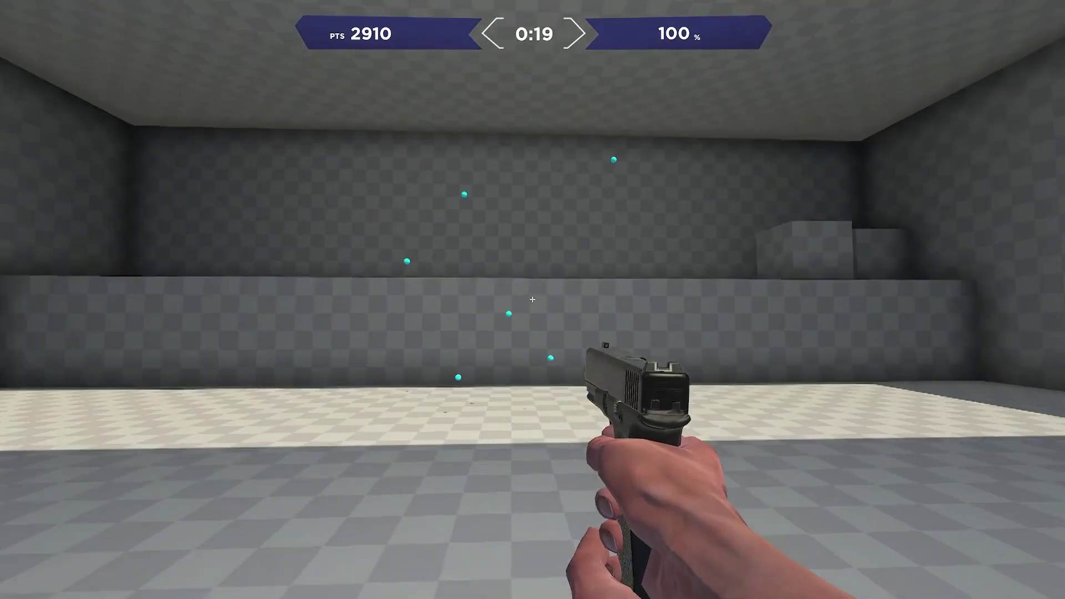
left_click(532, 300)
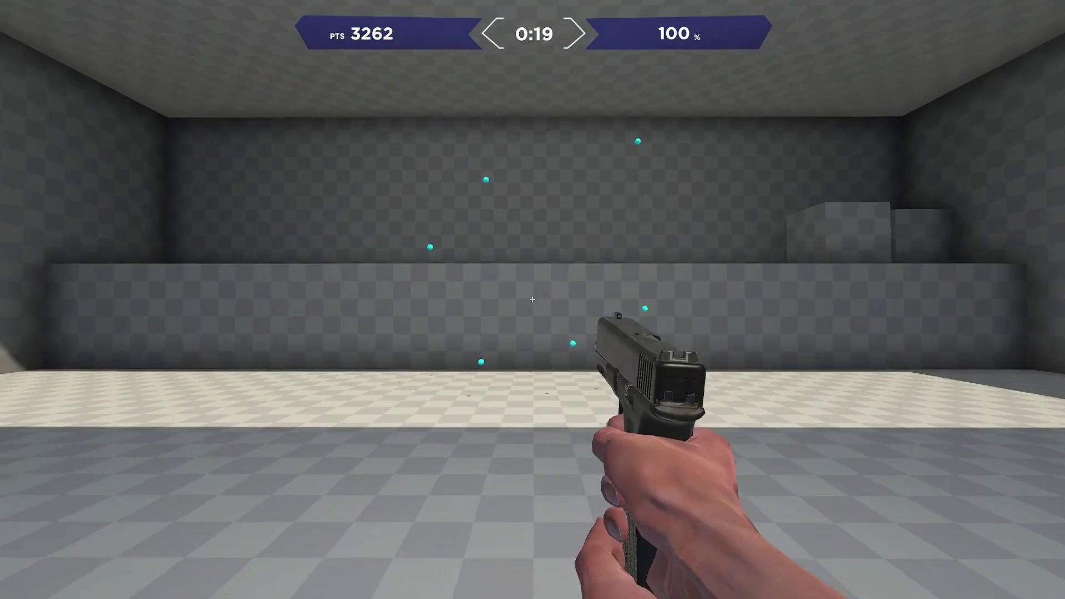
left_click(532, 300)
left_click(532, 299)
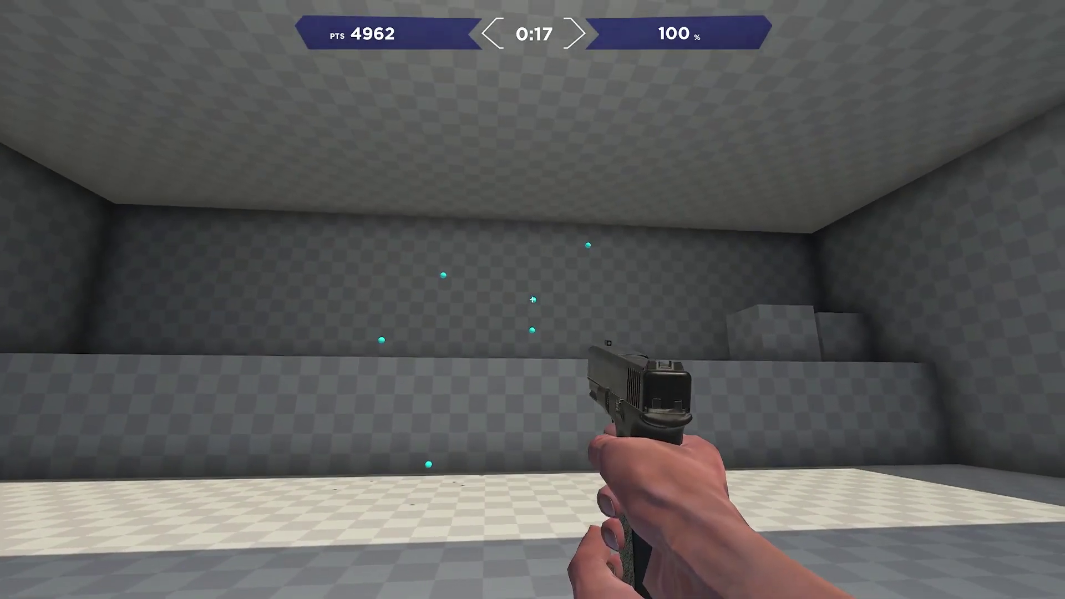
left_click(532, 300)
left_click(533, 300)
left_click(533, 299)
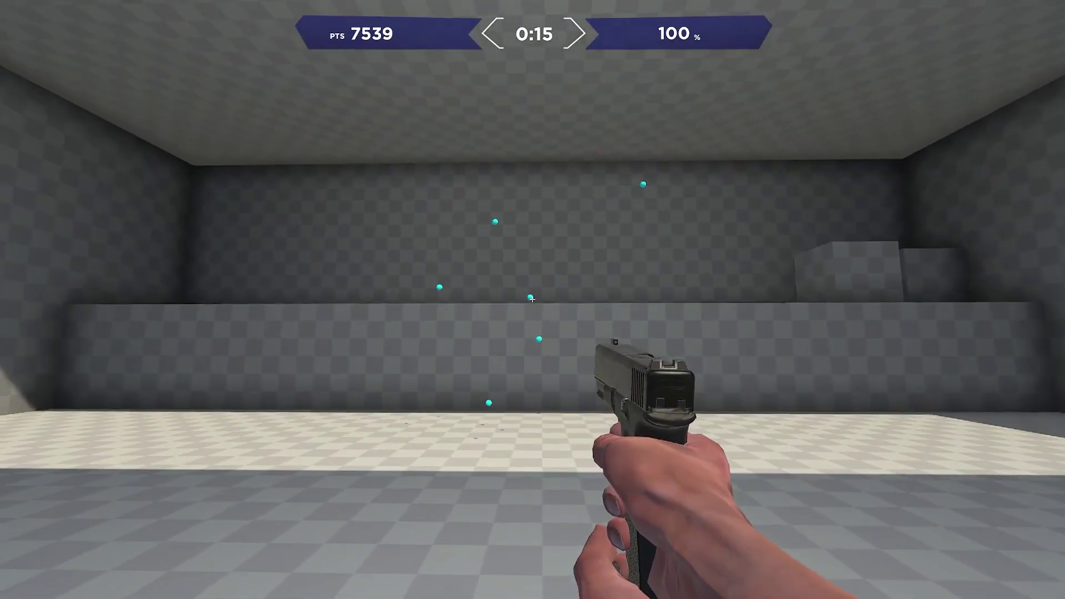
left_click(532, 300)
left_click(532, 300)
left_click(532, 300)
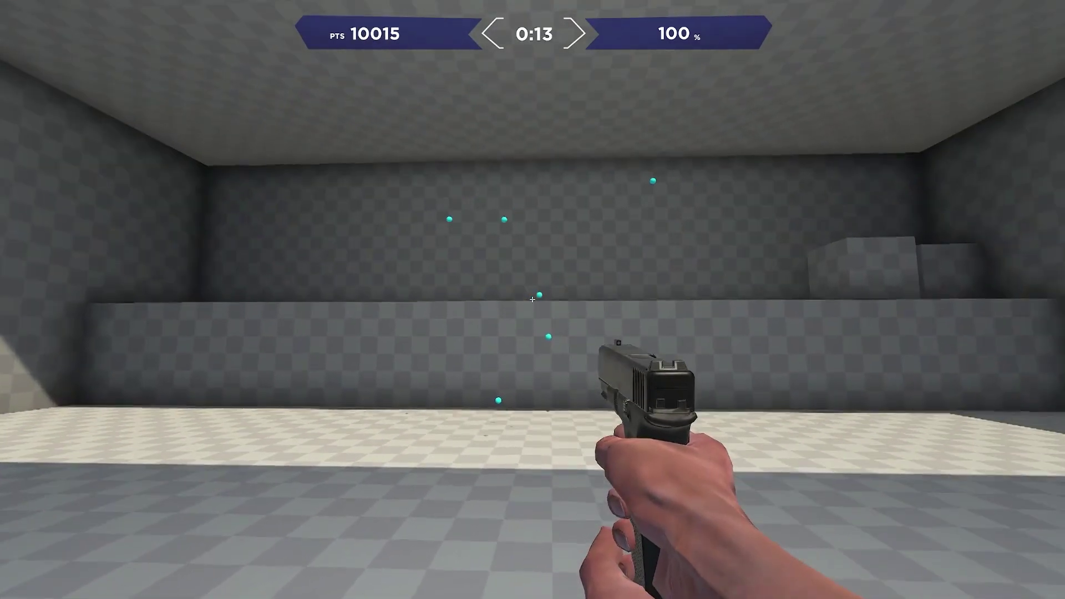
left_click(532, 300)
left_click(532, 299)
left_click(532, 299)
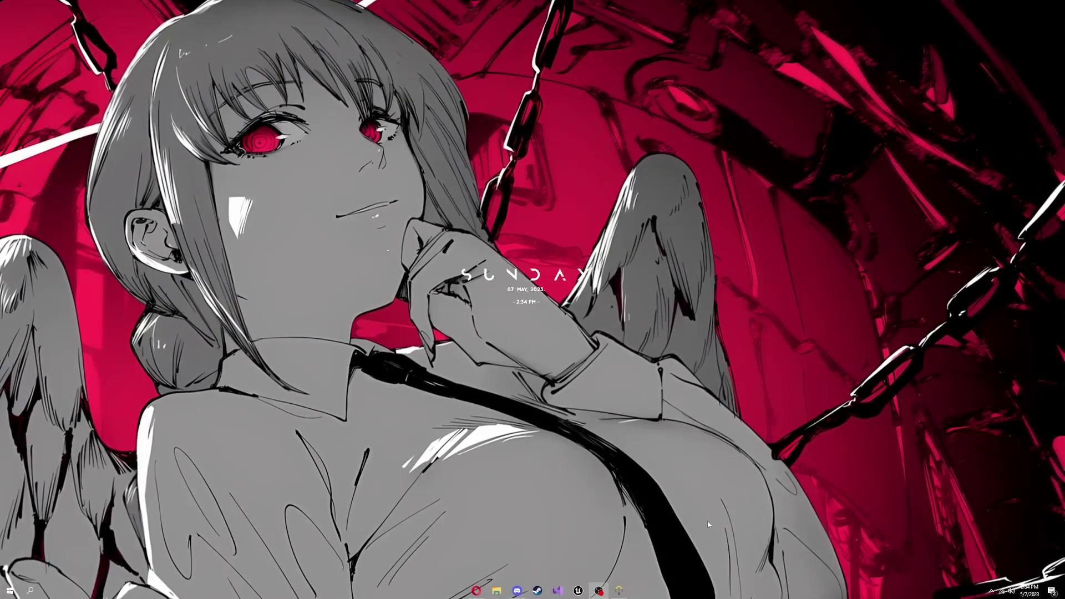
Bring up Custom Curve Pro, switch to Opera, and read through the MouseAcceleration.com home page
left_click(620, 589)
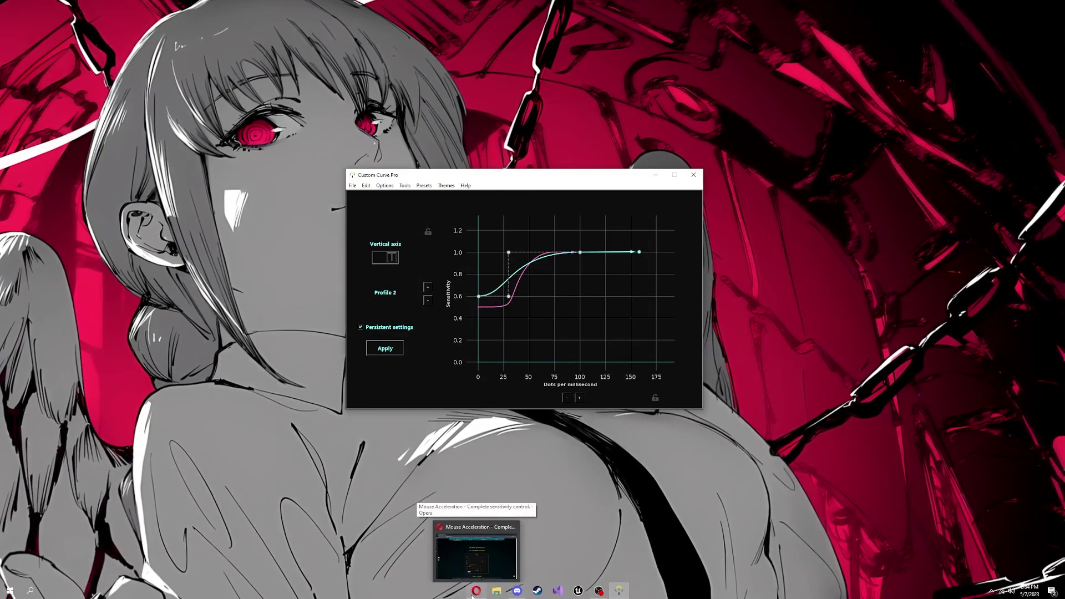
left_click(474, 590)
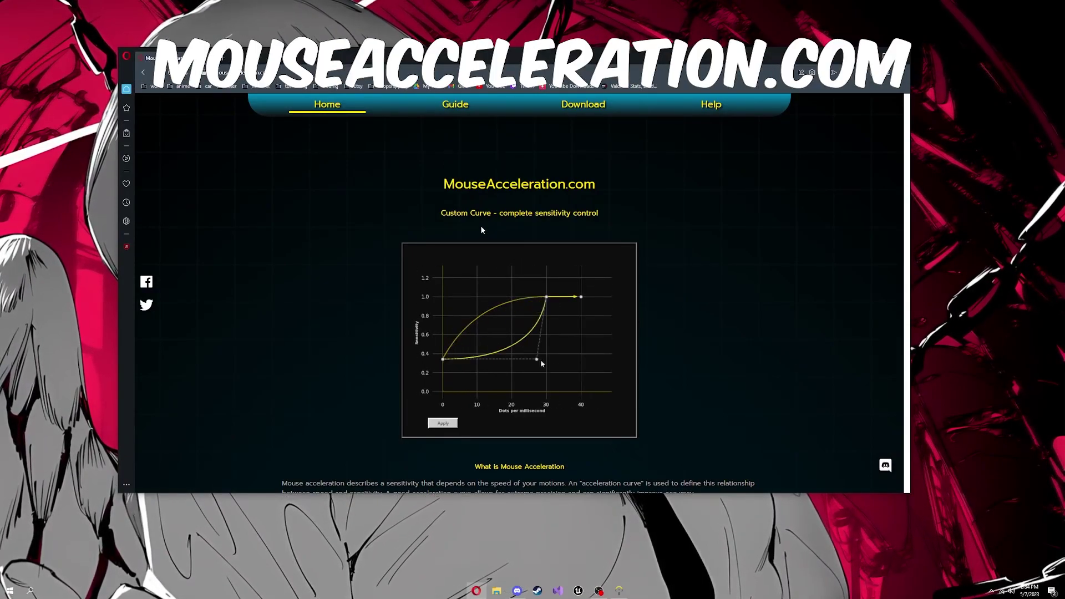
scroll(480, 227, "down", 1)
scroll(481, 235, "down", 10)
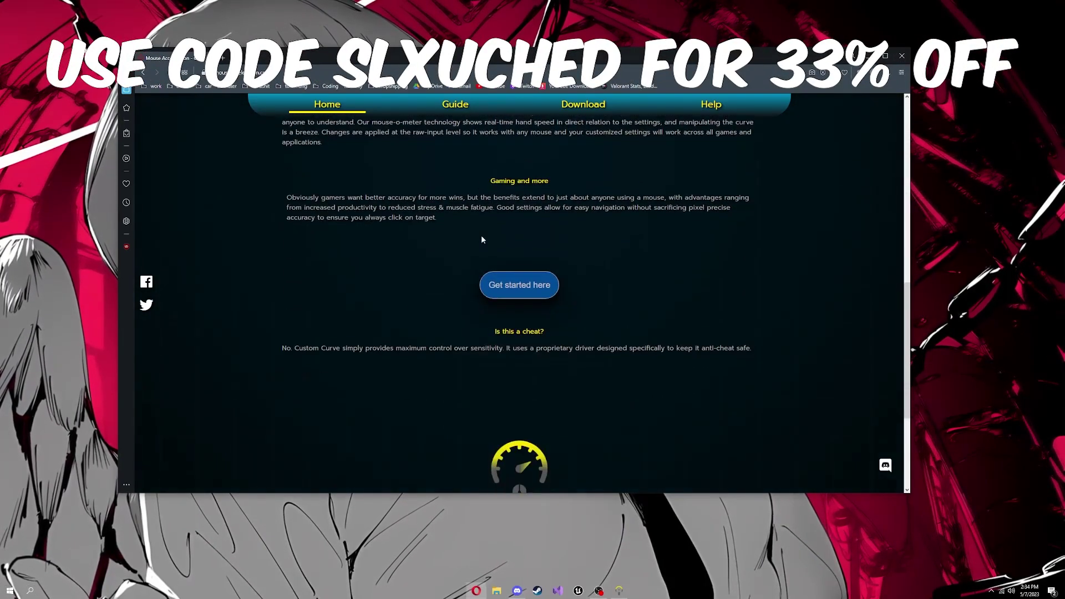
scroll(481, 235, "down", 3)
scroll(481, 236, "up", 10)
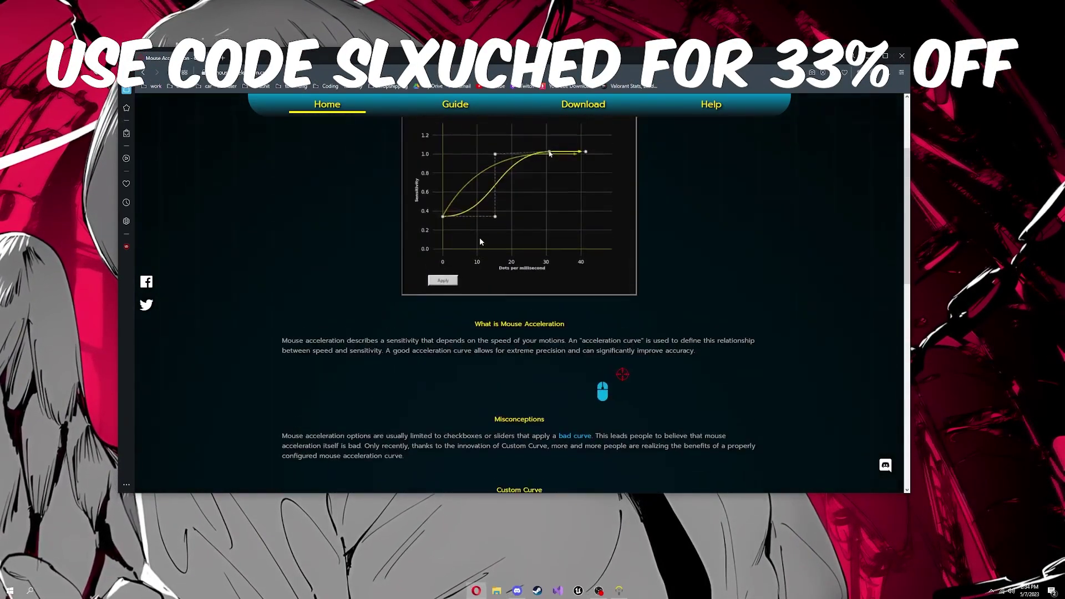
scroll(477, 234, "down", 10)
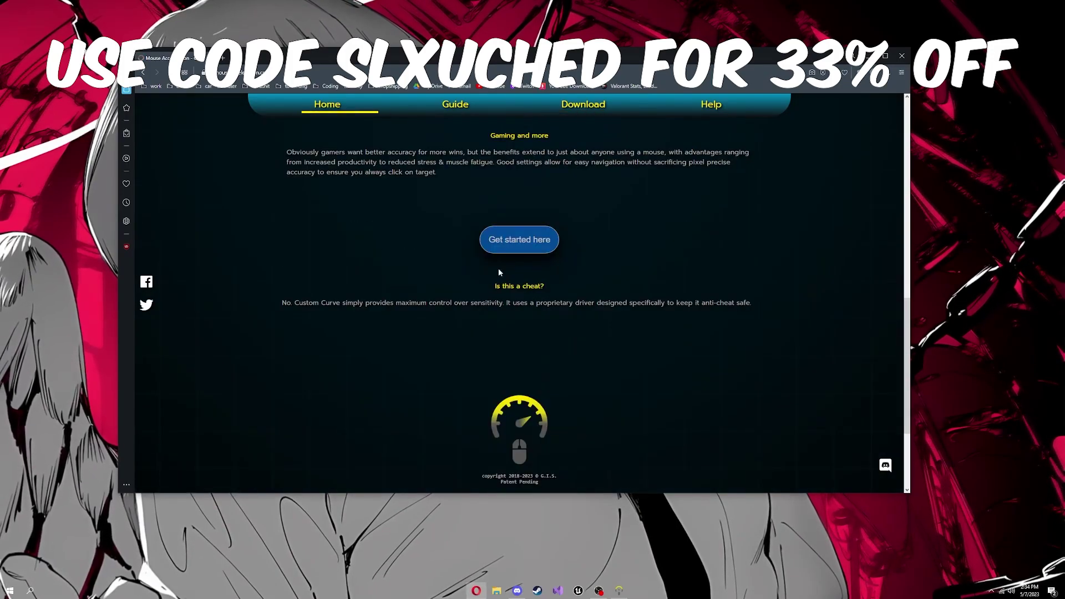
Open the website's Download page and review the LE and Pro download options and their prices
left_click(583, 104)
scroll(376, 247, "down", 2)
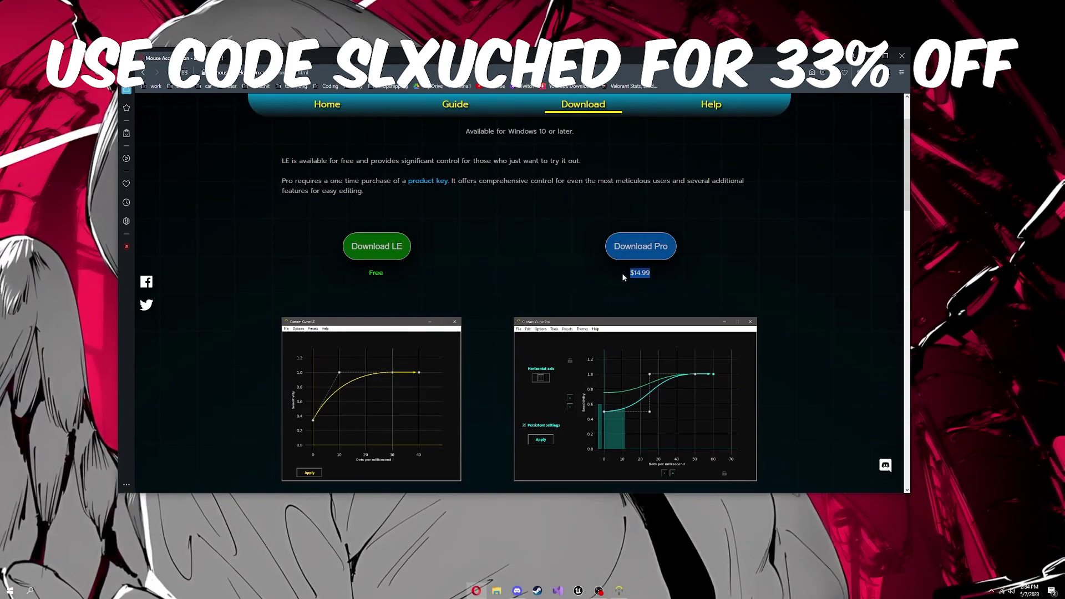
left_click(586, 285)
scroll(586, 285, "down", 1)
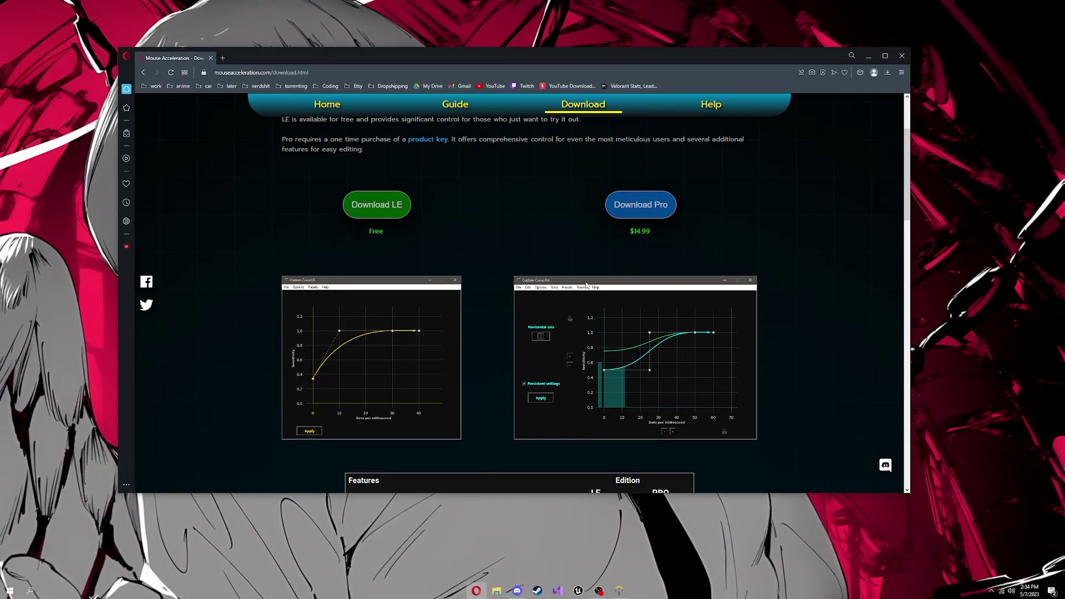
Compare the LE and PRO editions in the features table, and return to the start of the page
scroll(586, 286, "down", 3)
scroll(585, 285, "down", 4)
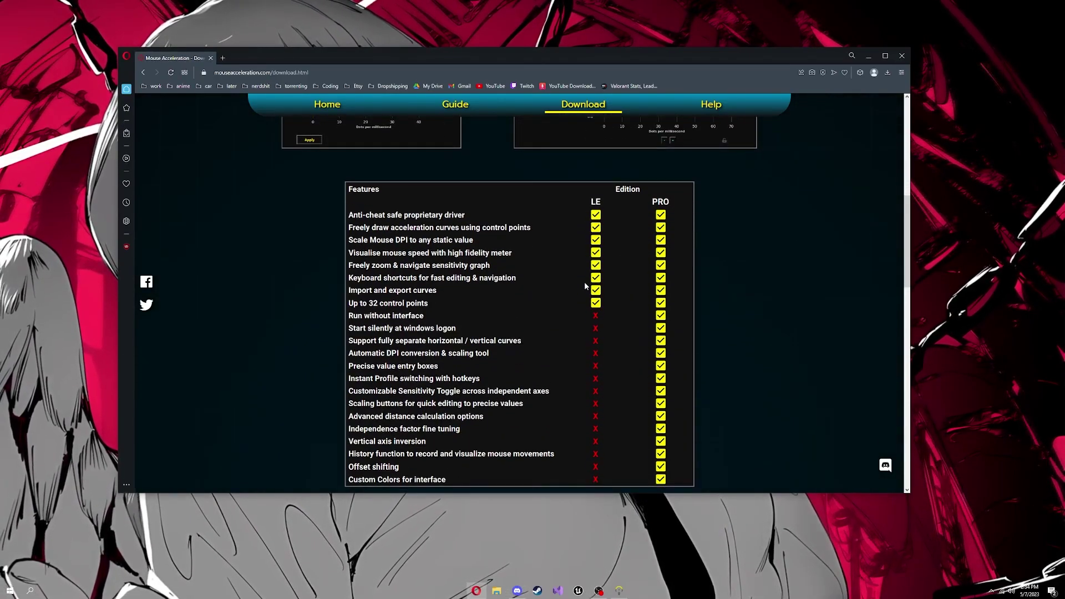
scroll(585, 286, "down", 1)
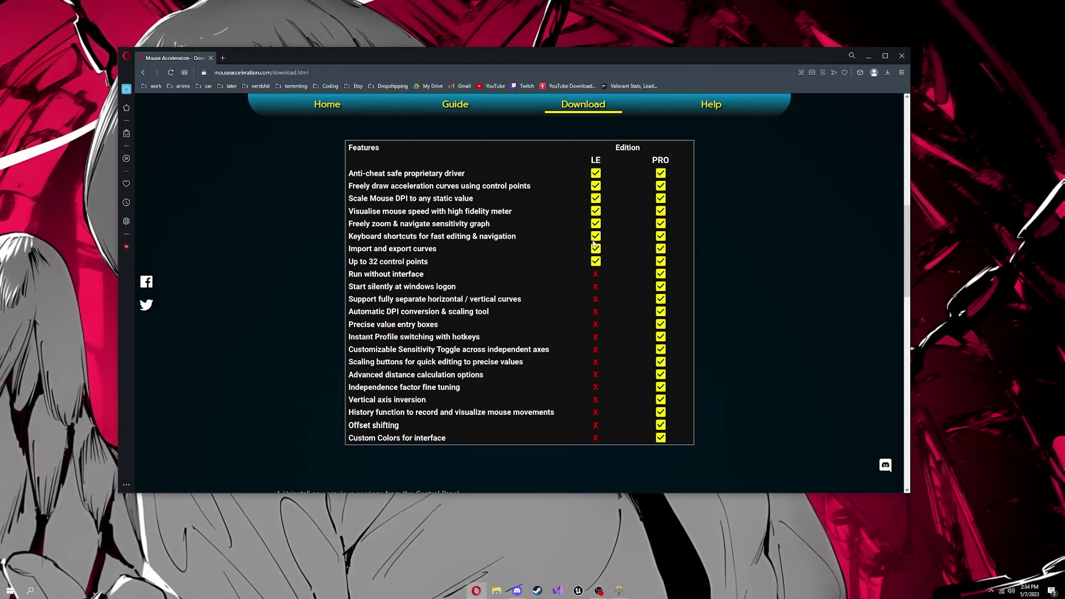
scroll(594, 241, "down", 6)
scroll(568, 244, "down", 3)
scroll(567, 244, "up", 12)
scroll(611, 211, "up", 2)
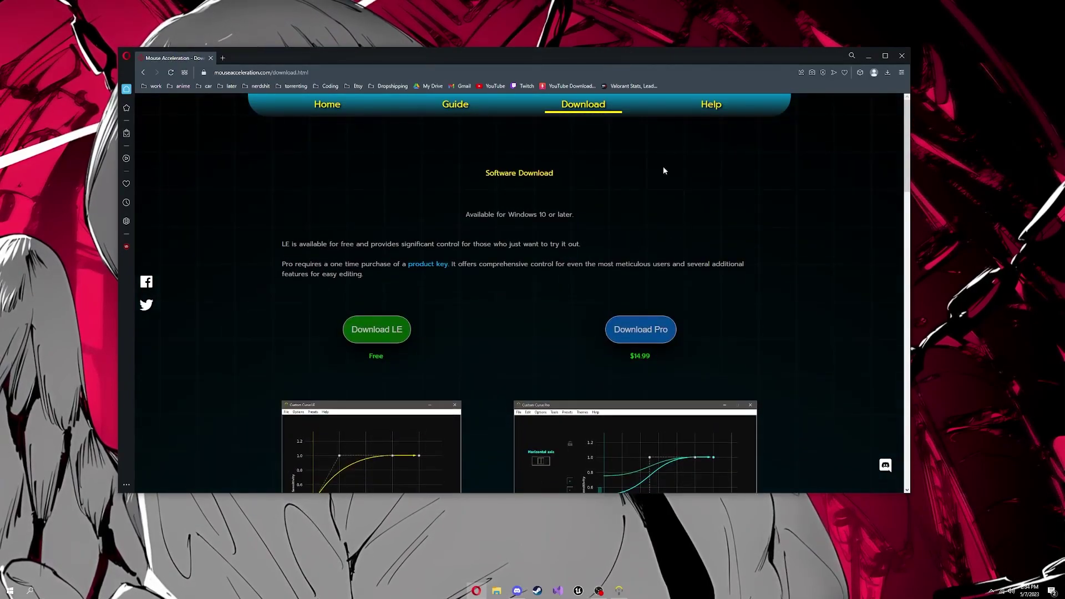
Open the Help page and skim its system requirements, installation, and troubleshooting information
left_click(710, 105)
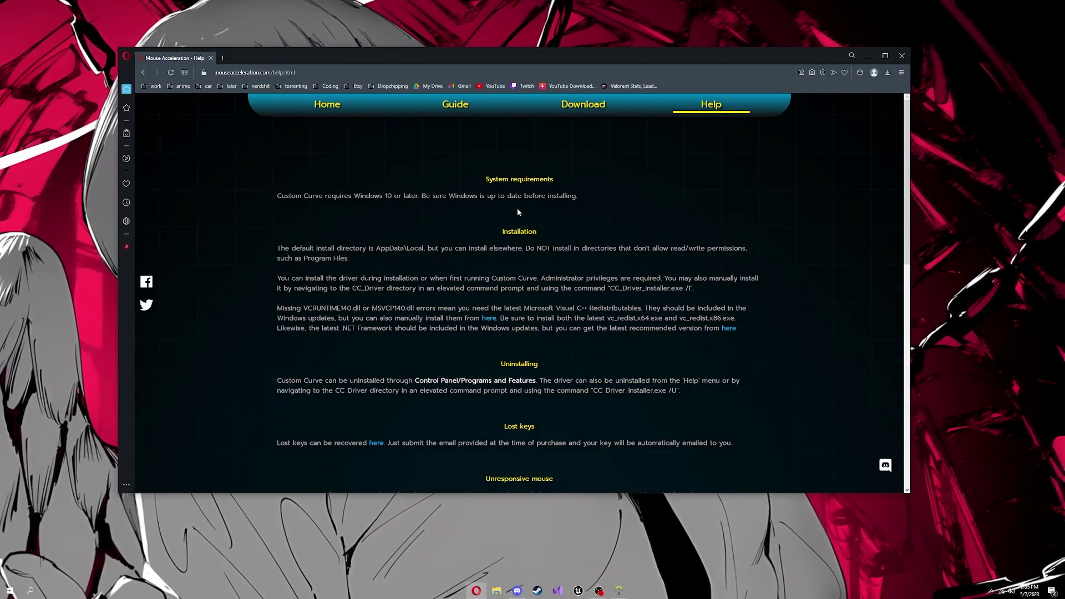
scroll(451, 222, "down", 6)
scroll(451, 221, "down", 2)
scroll(451, 232, "up", 8)
Open the Guide page and skim it from the presets section to the closing advice on settings
left_click(455, 106)
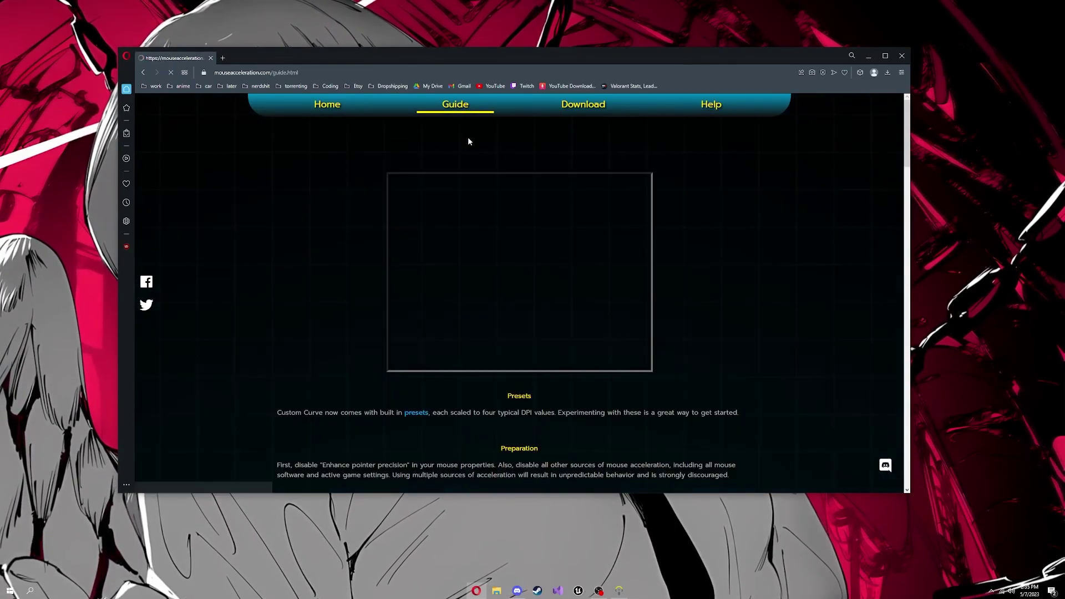
scroll(485, 231, "down", 9)
scroll(483, 225, "down", 12)
scroll(470, 219, "down", 5)
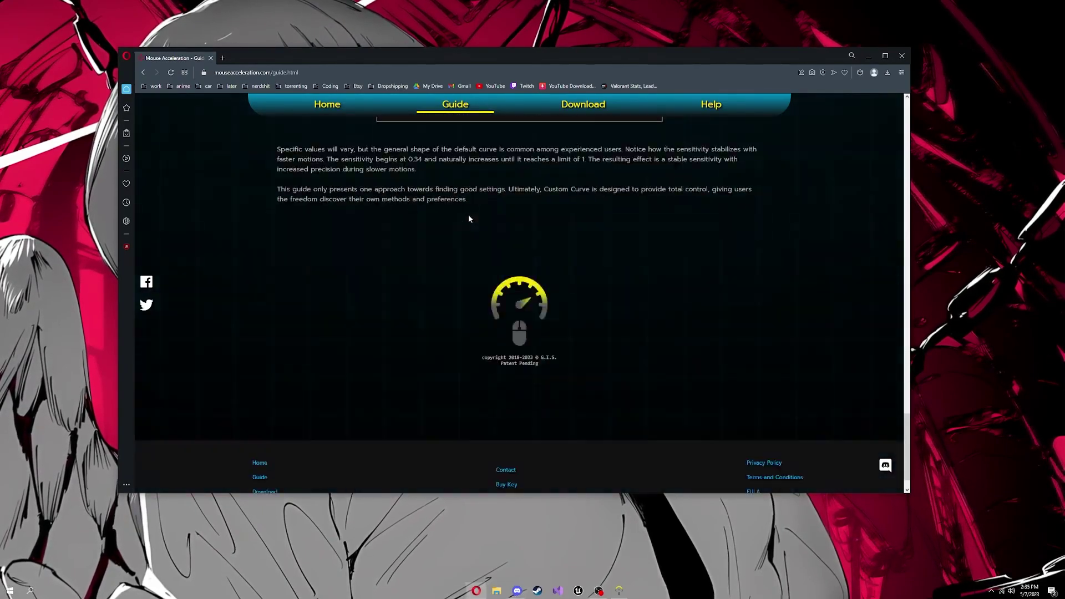
Return to the Home page and examine the mouse acceleration explanations and the "Is this a cheat?" section
left_click(326, 108)
scroll(605, 294, "down", 1)
scroll(605, 311, "down", 2)
scroll(588, 345, "down", 5)
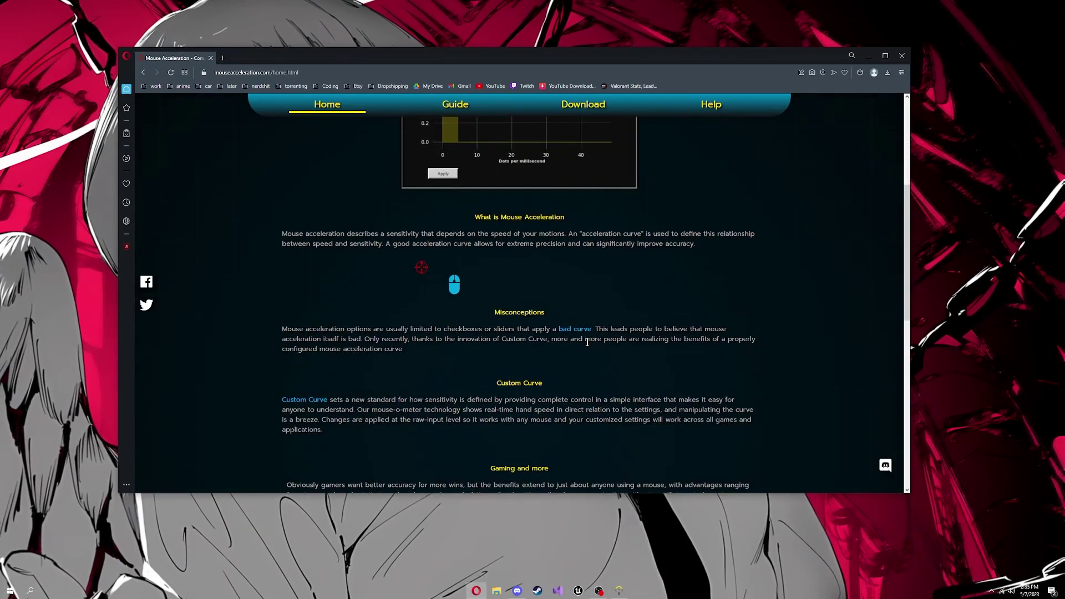
scroll(587, 348, "down", 4)
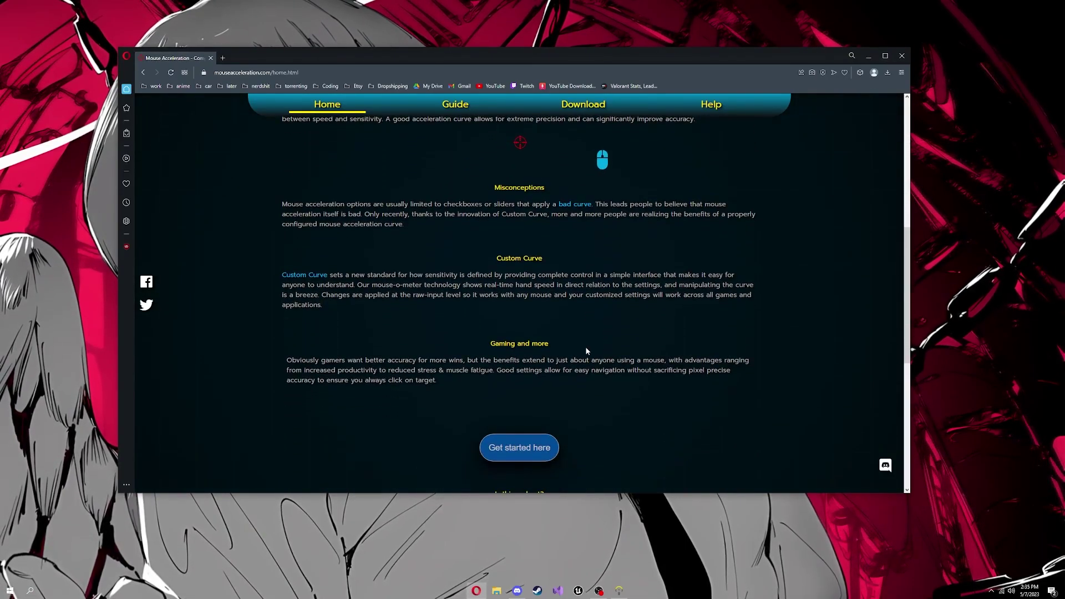
scroll(585, 350, "down", 2)
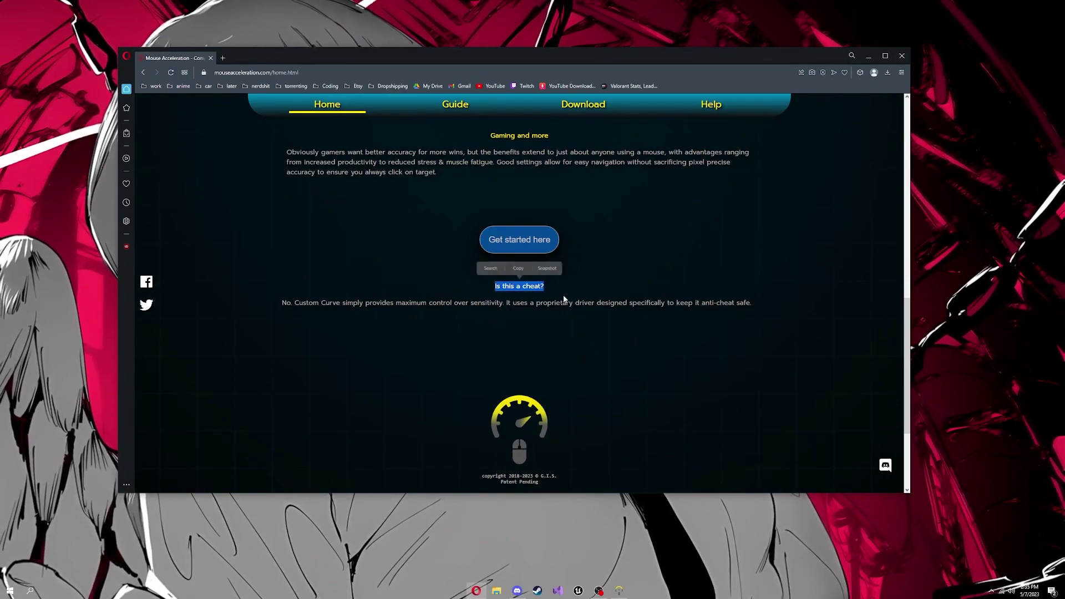
scroll(569, 285, "up", 5)
scroll(570, 286, "down", 9)
scroll(571, 286, "up", 11)
scroll(570, 285, "up", 6)
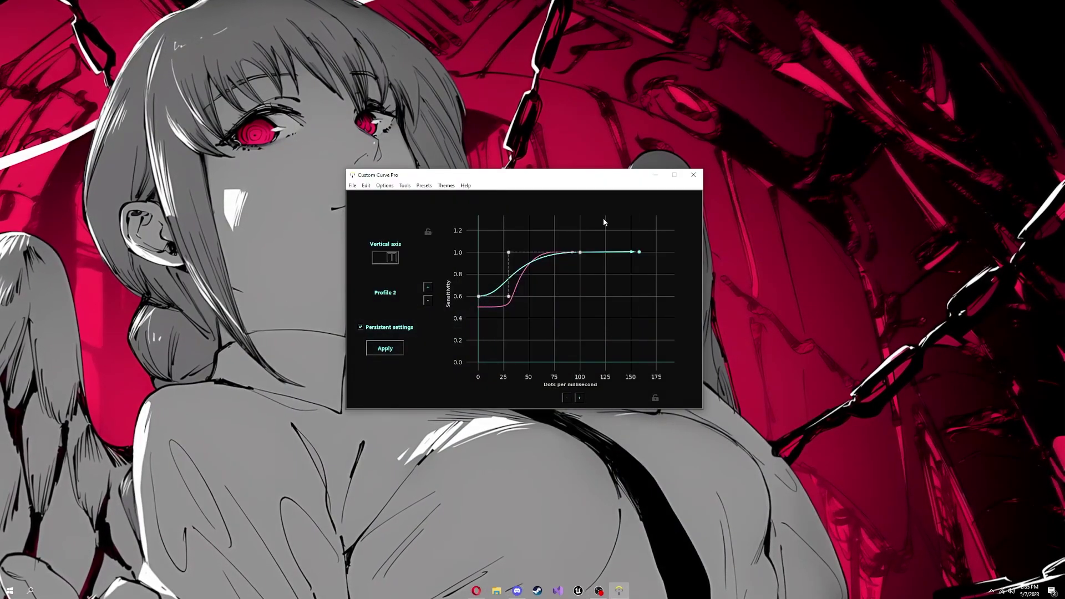
Switch back to Custom Curve Pro, load a Preset 1 curve, and inspect the coordinates of its control points
left_click(424, 186)
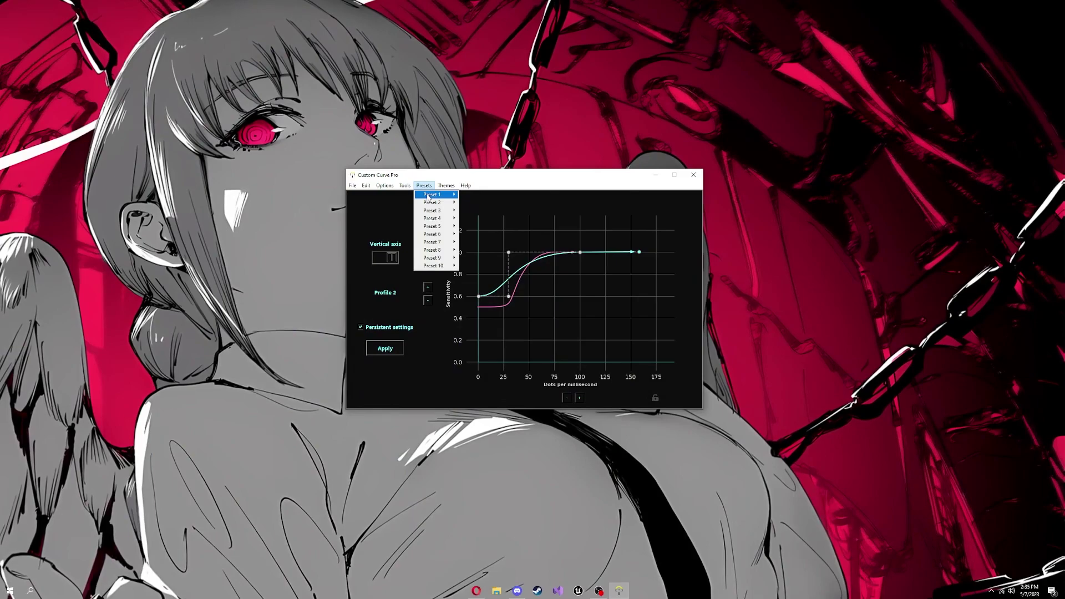
mouse_move(436, 195)
left_click(469, 203)
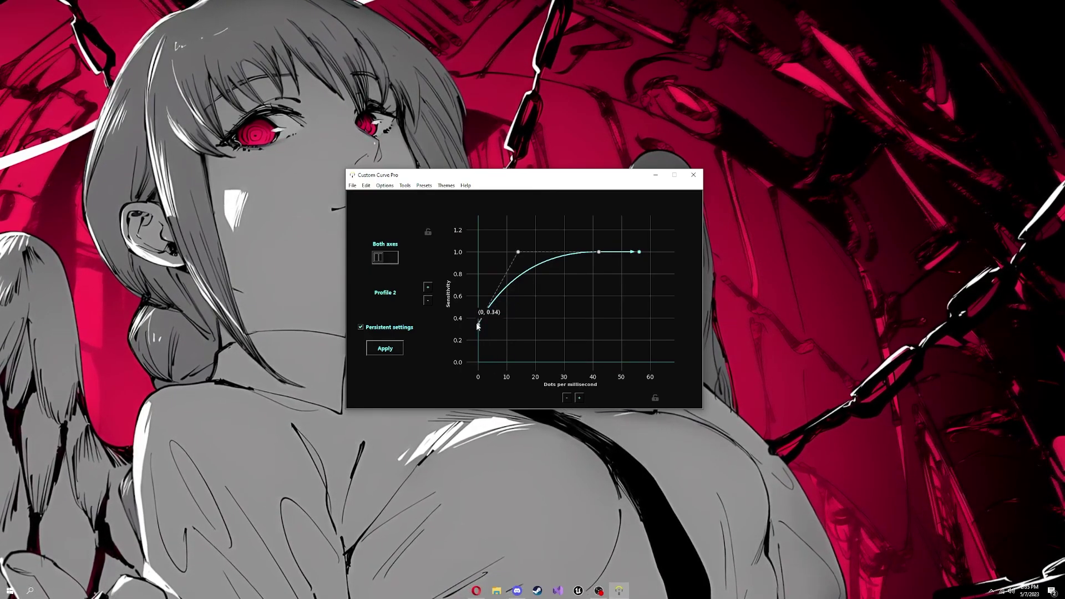
mouse_move(600, 254)
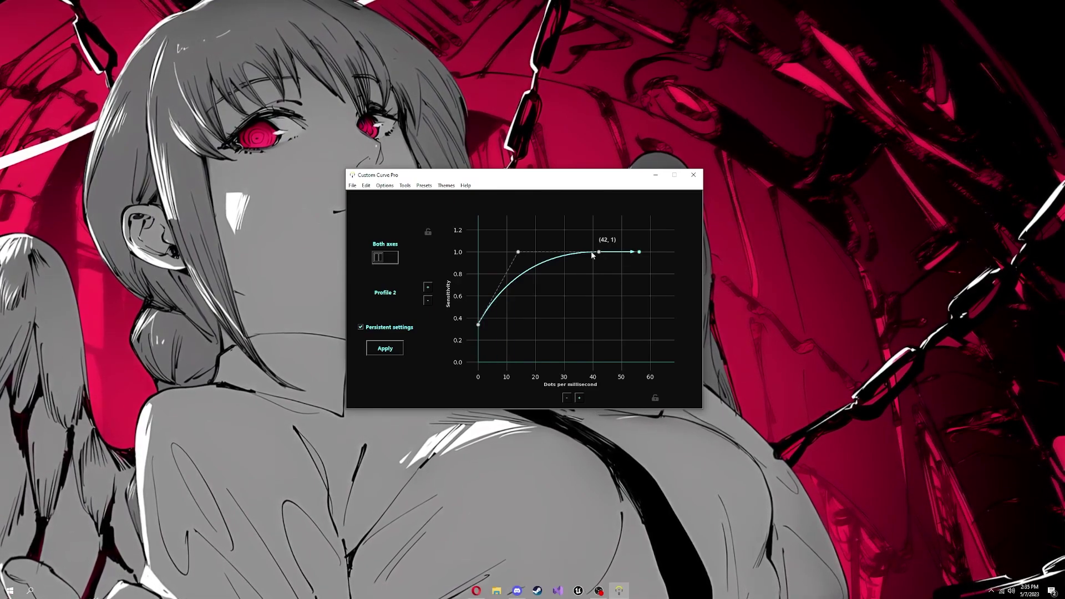
Reshape the preset curve by setting its upper handle's X value to 25, and apply the curve
left_click_drag(515, 259, 506, 237)
right_click(505, 252)
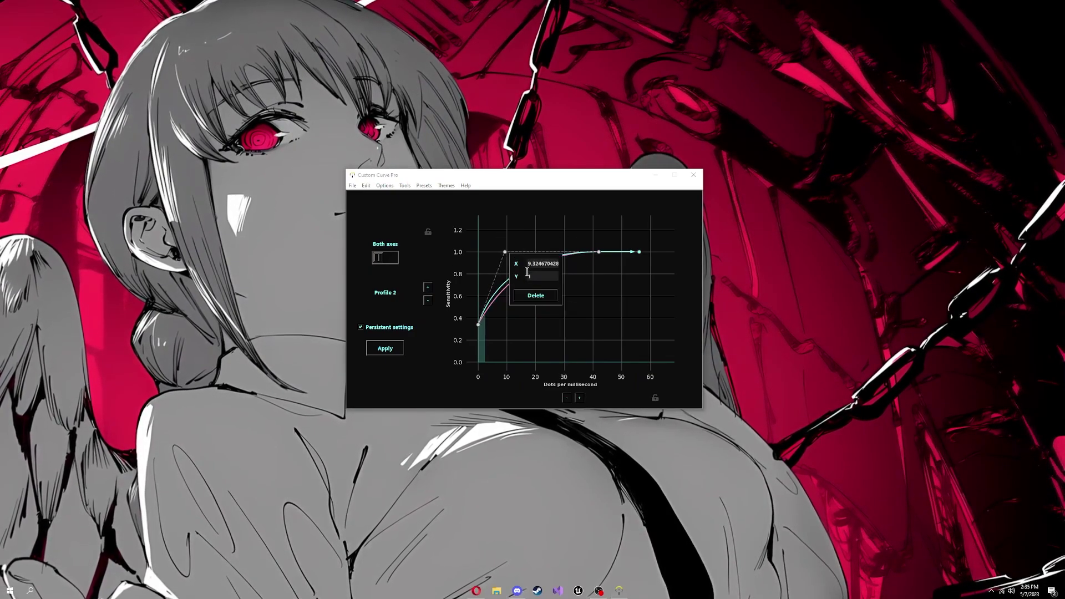
double_click(538, 264)
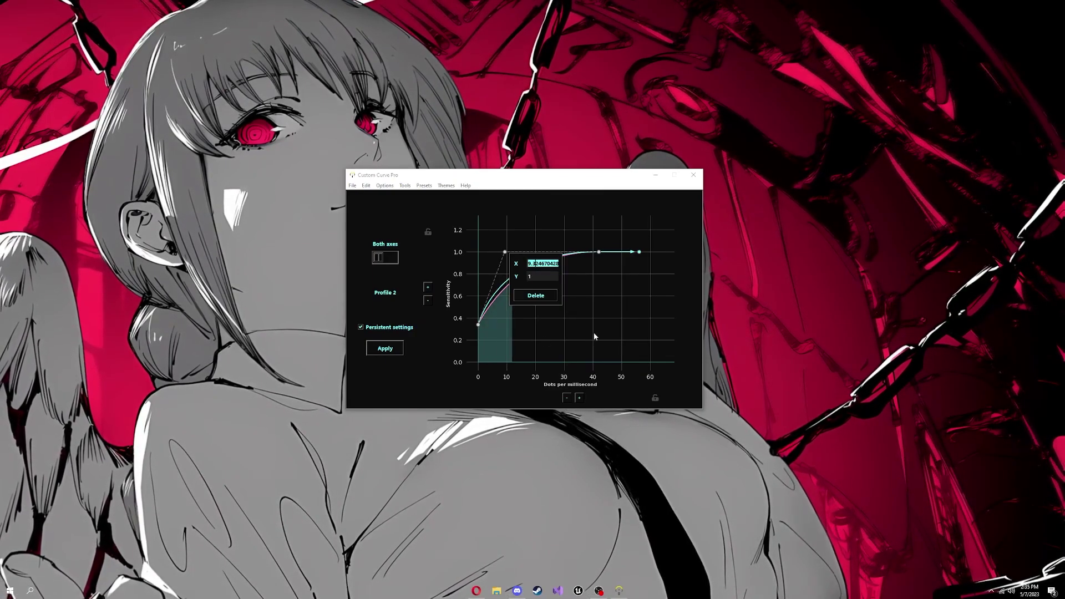
type("25")
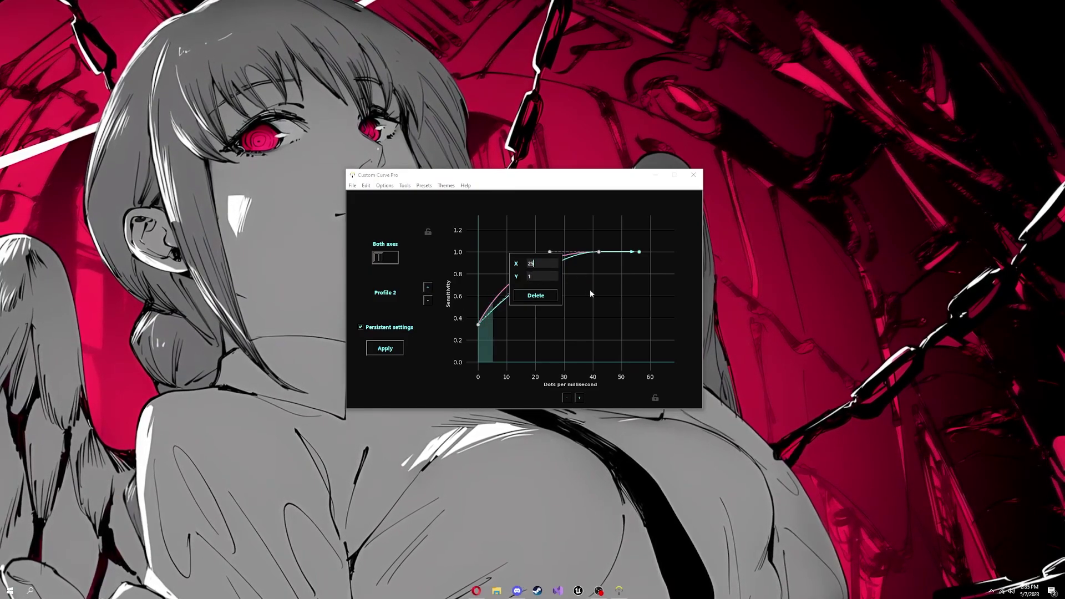
key("Return")
left_click(385, 348)
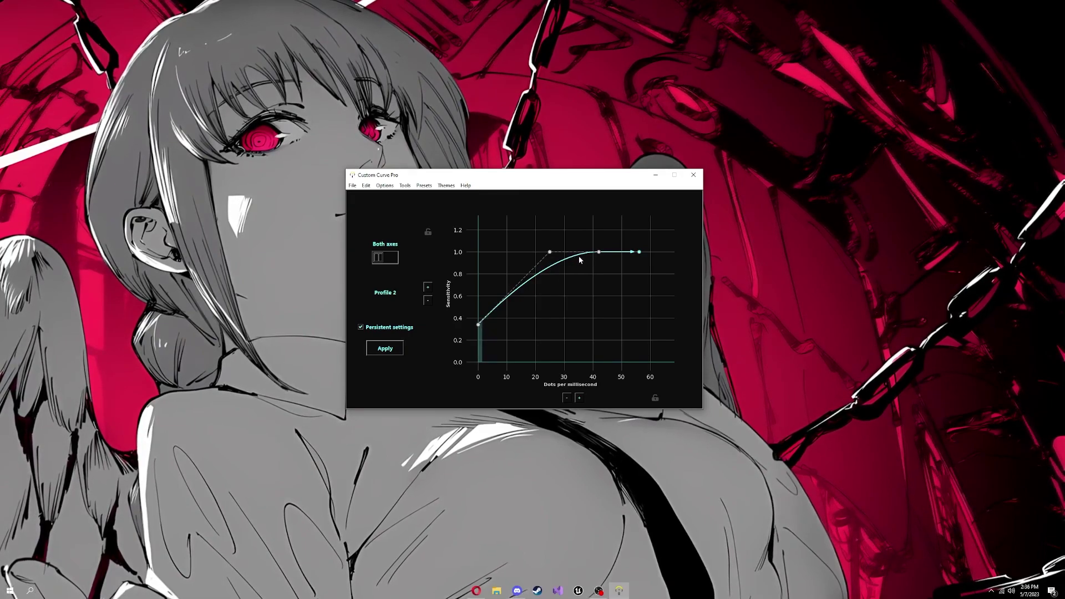
Add a control point on the rising part of the curve, move it to about (25, 0.34), and apply the curve
right_click(522, 285)
left_click(529, 293)
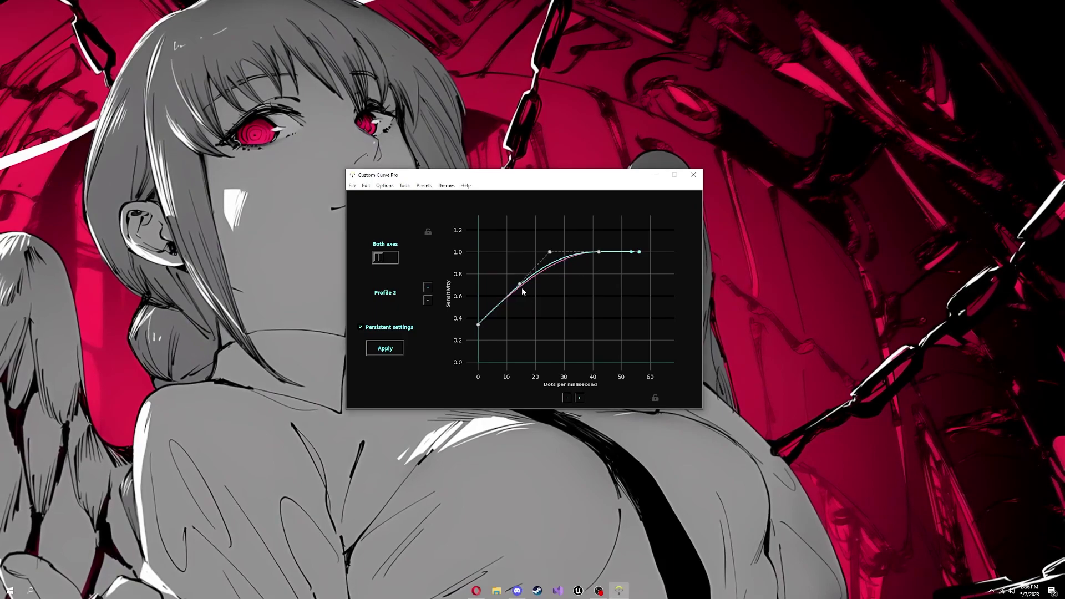
left_click_drag(524, 285, 560, 337)
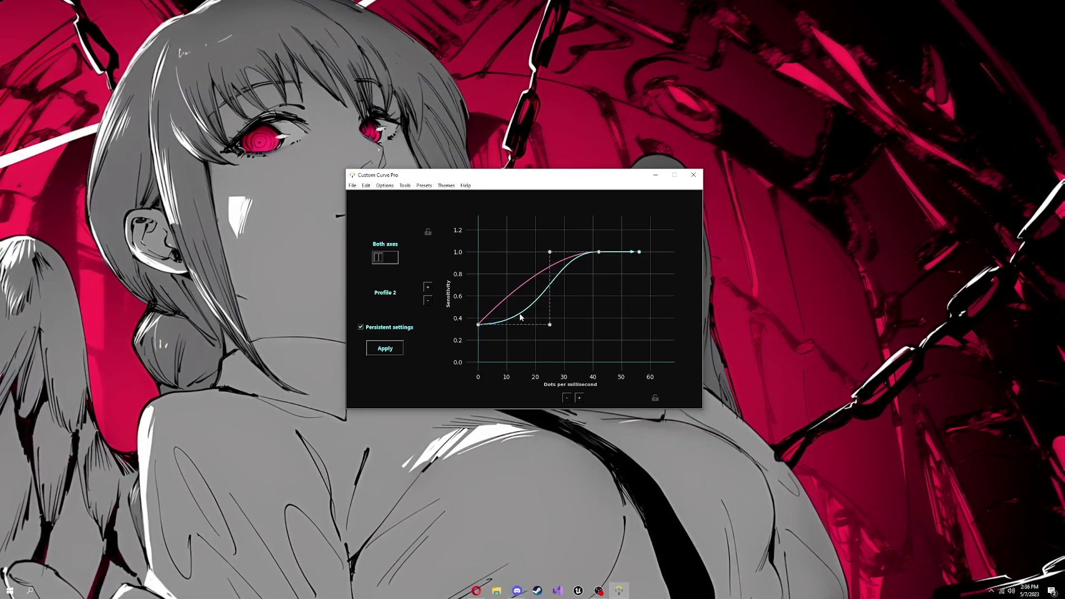
key("Return")
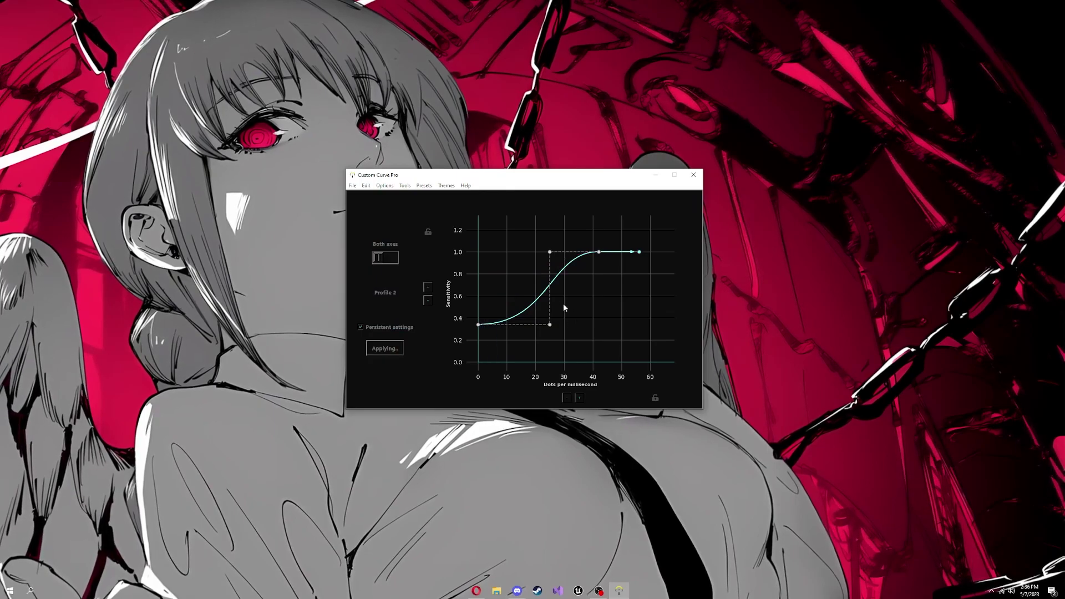
Add another control point midway along the curve and move it to about (25, 0.47) to make the middle section nearly vertical
right_click(549, 280)
left_click(578, 289)
left_click_drag(551, 283, 557, 314)
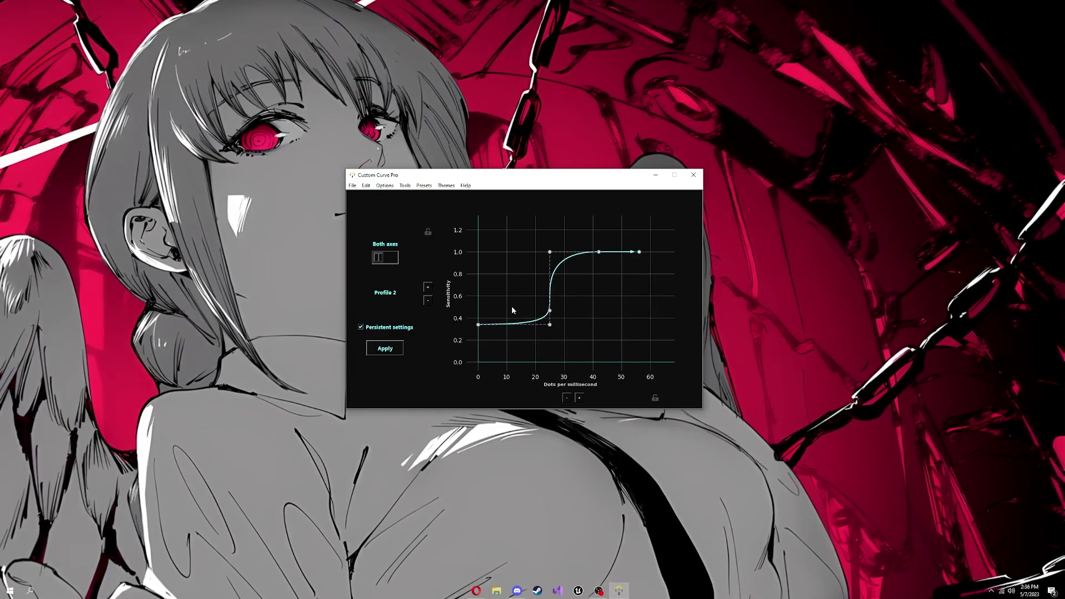
Load a Preset 6 curve and inspect the coordinates of its start and end points
left_click(424, 186)
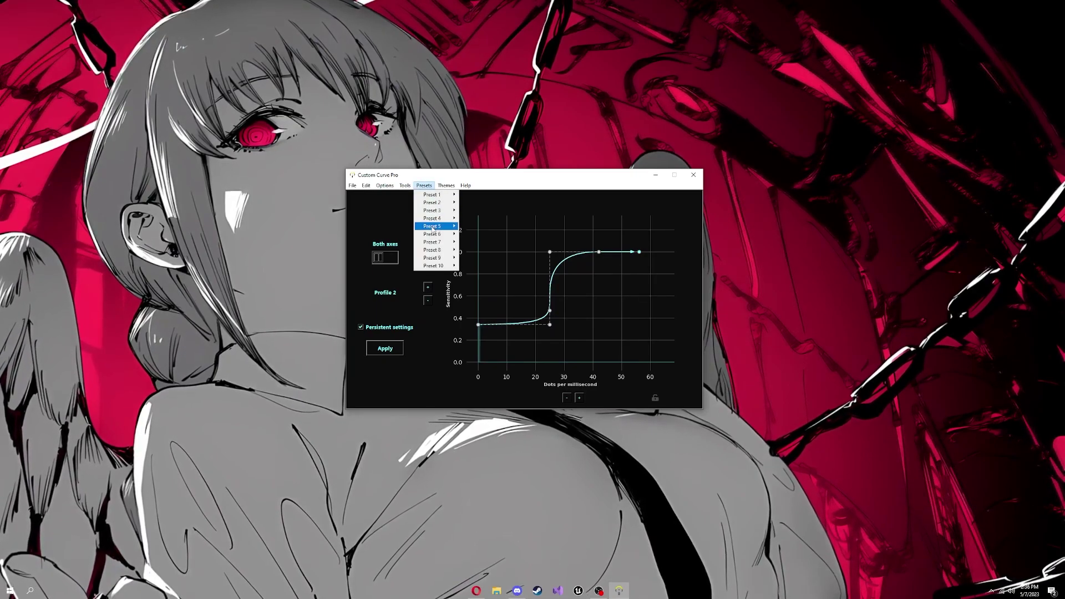
mouse_move(434, 235)
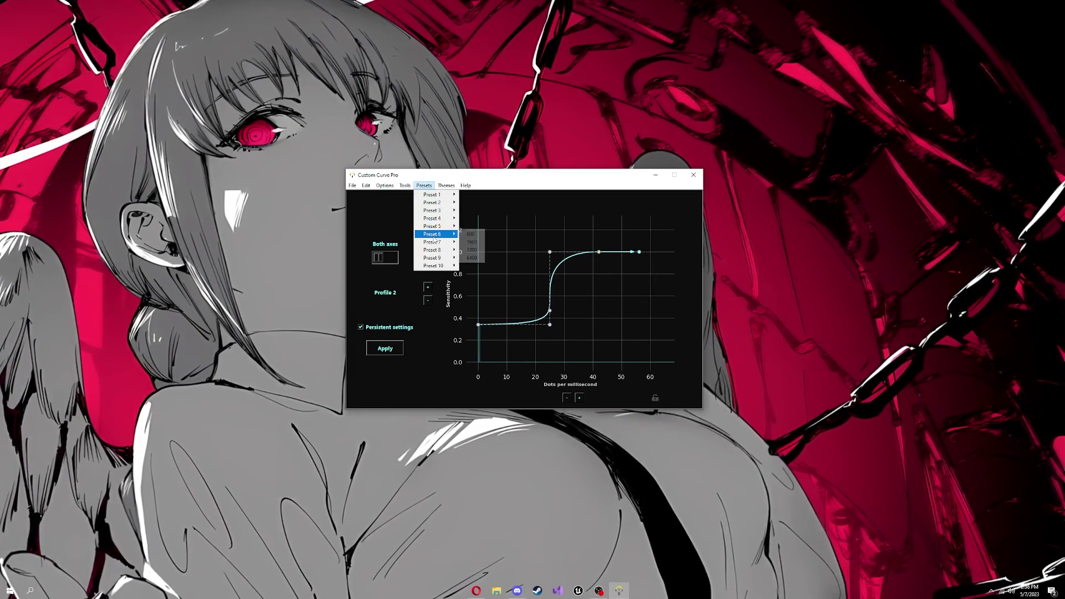
left_click(471, 243)
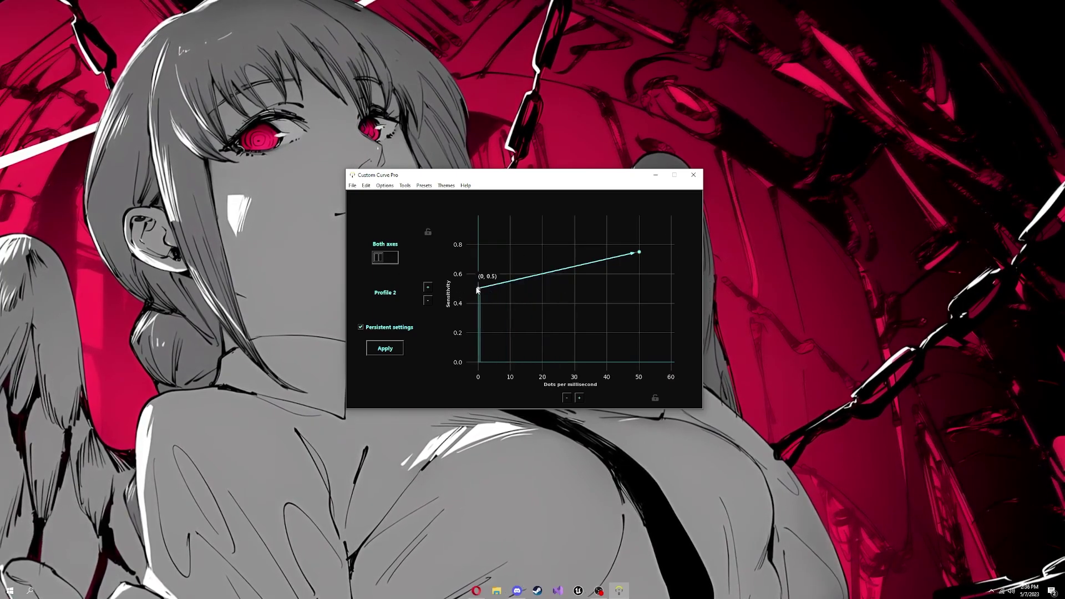
mouse_move(641, 254)
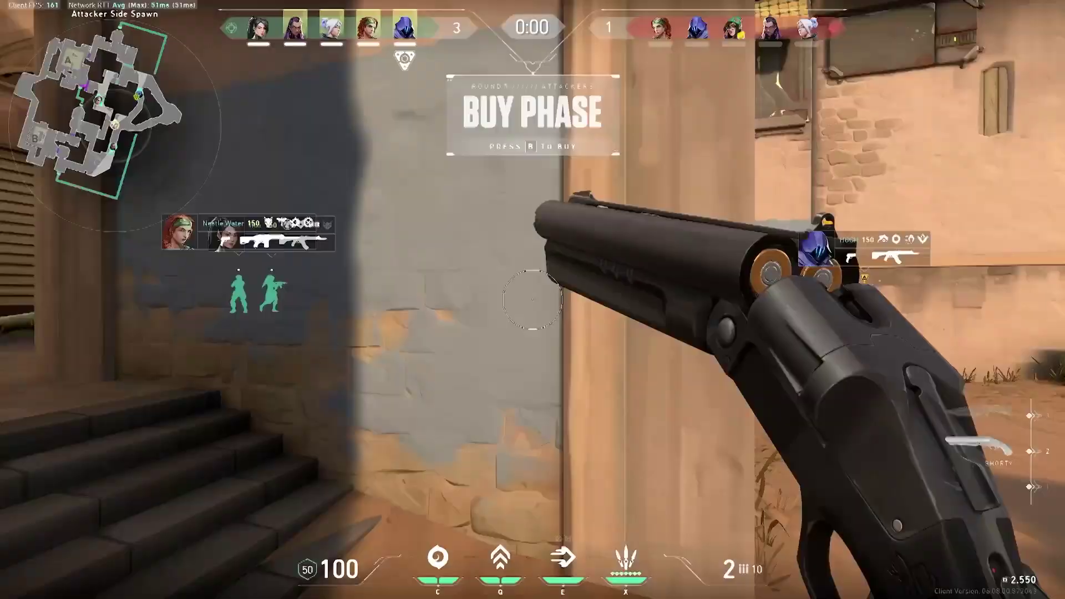
key("Tab")
key("w")
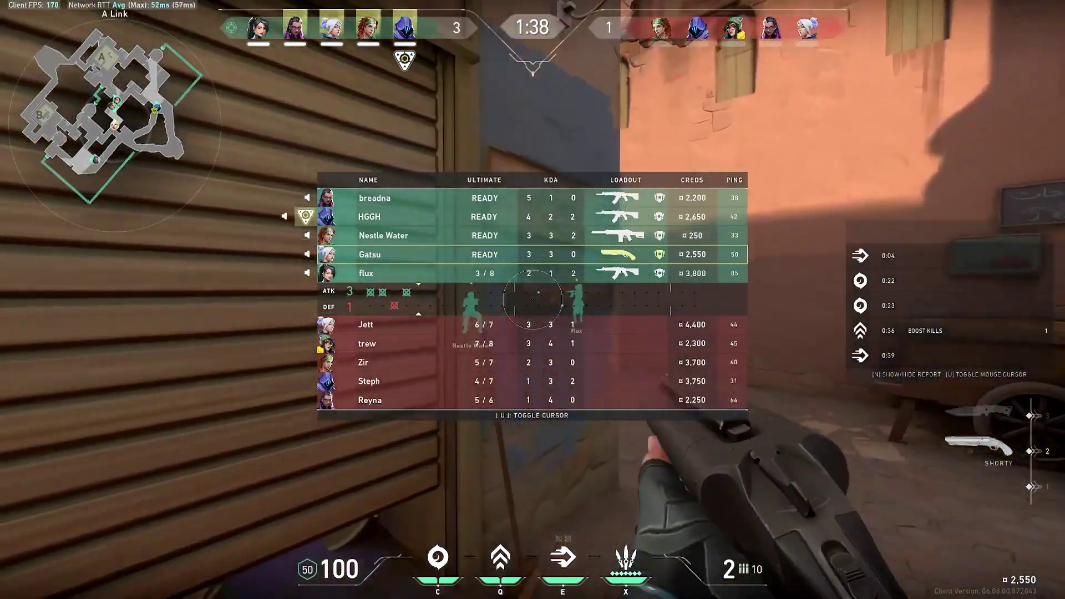
key("w")
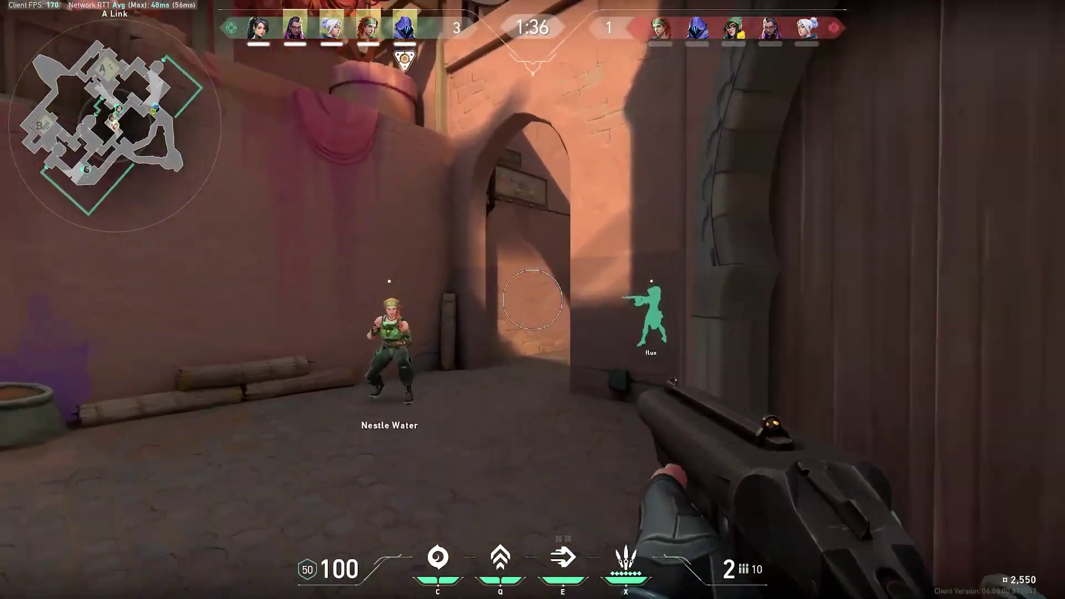
key("x")
key("w")
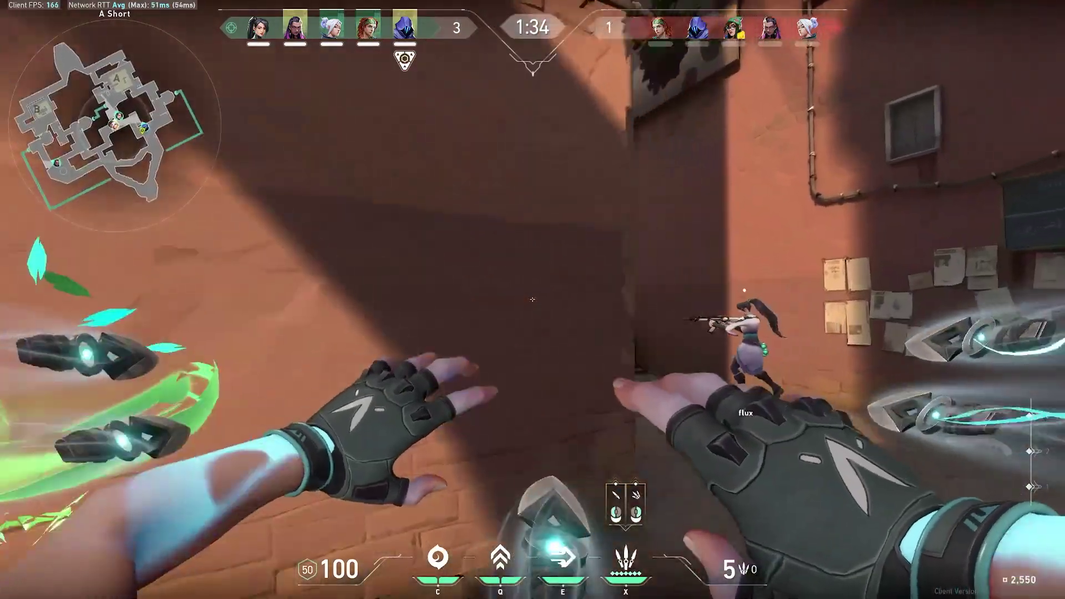
key("w")
key("e")
key("w")
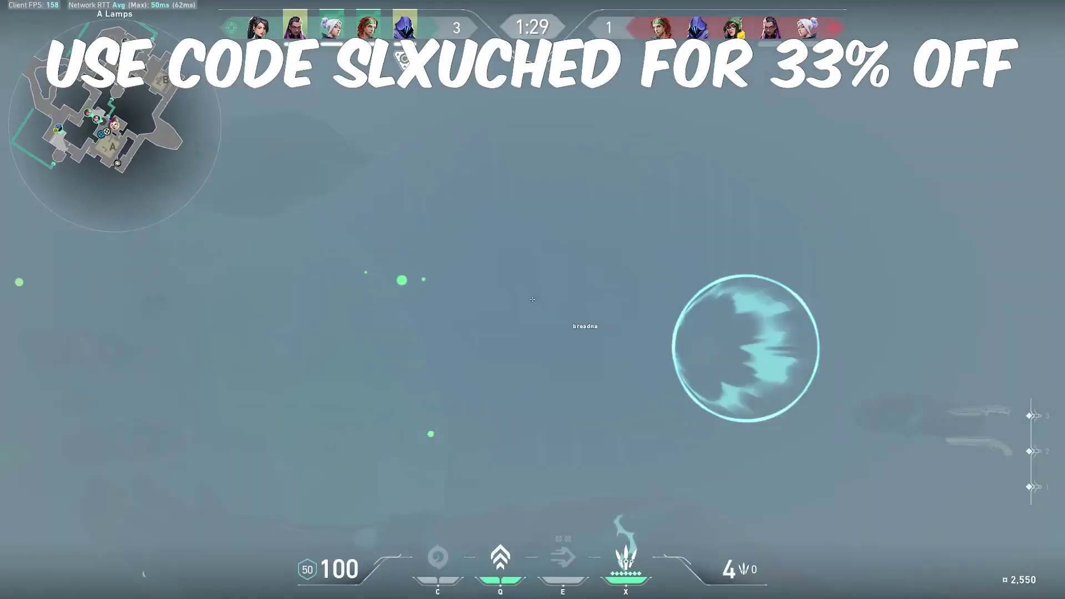
left_click(533, 300)
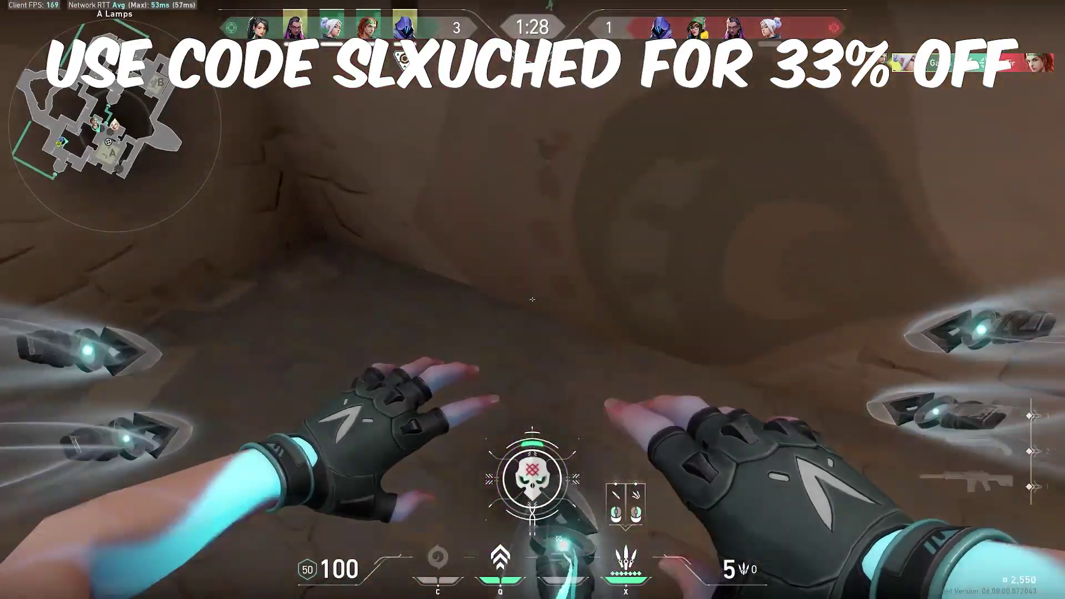